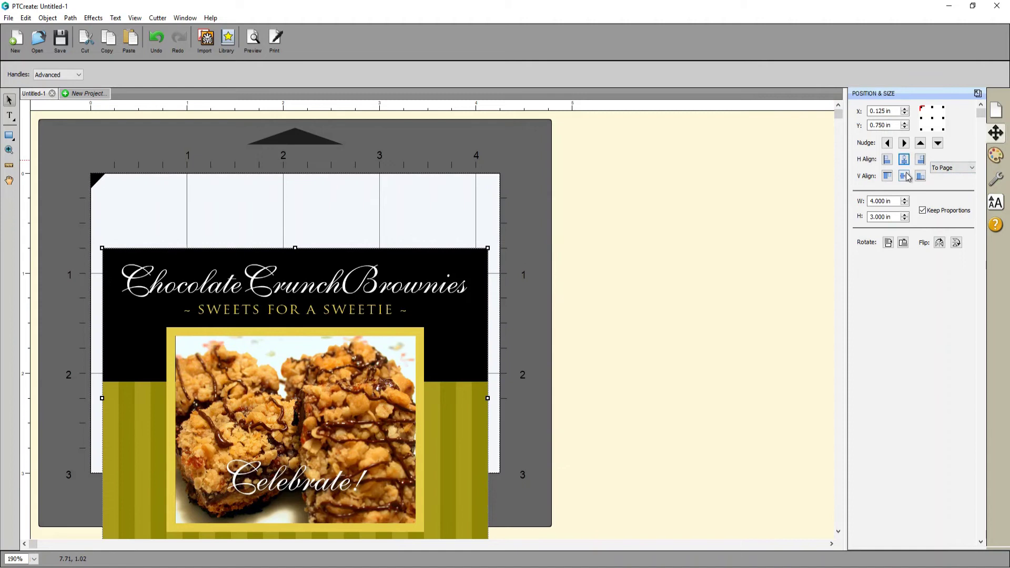
Center the brownie label artwork vertically on the page and deselect it.
left_click(905, 177)
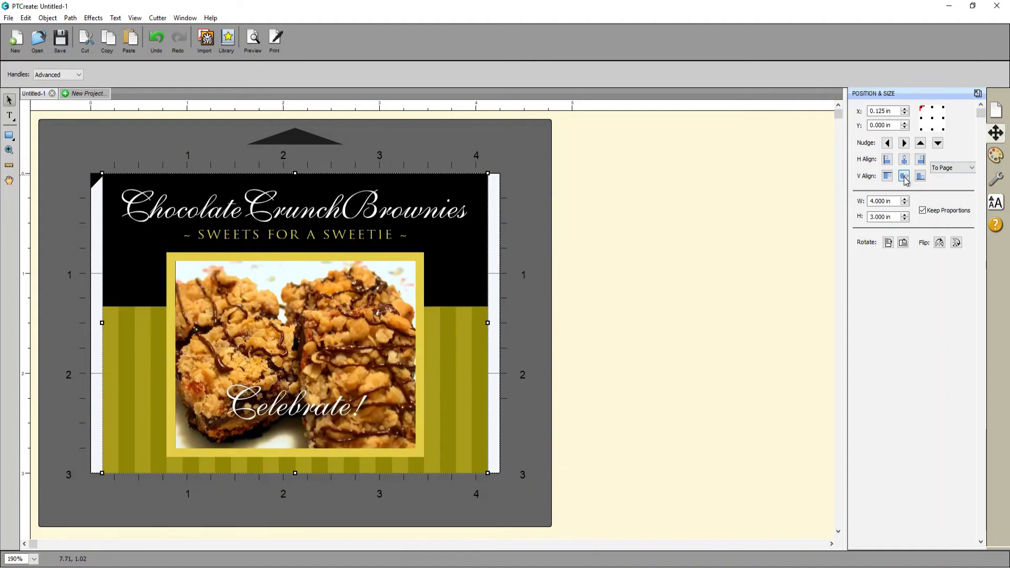
left_click(547, 230)
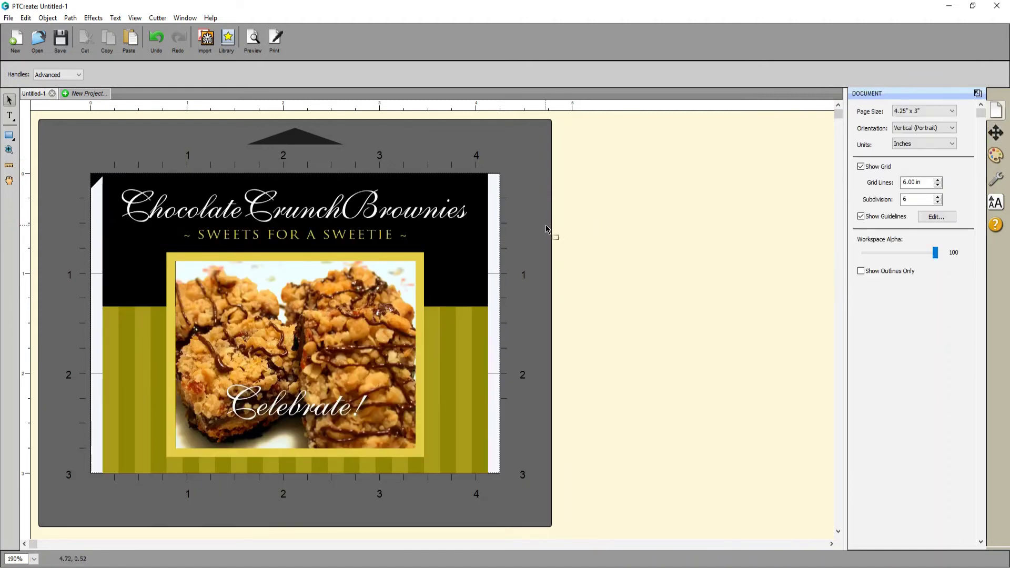
Draw a rounded rectangle with a 0.125 in corner radius just inside the label edges, about 3.94 by 2.95 in.
left_click(13, 142)
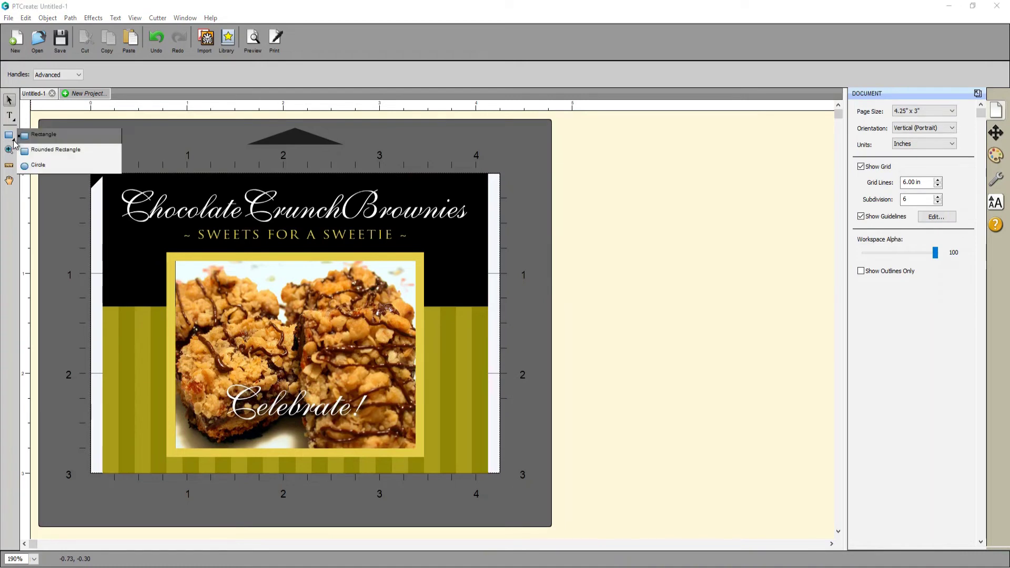
left_click(99, 152)
double_click(106, 74)
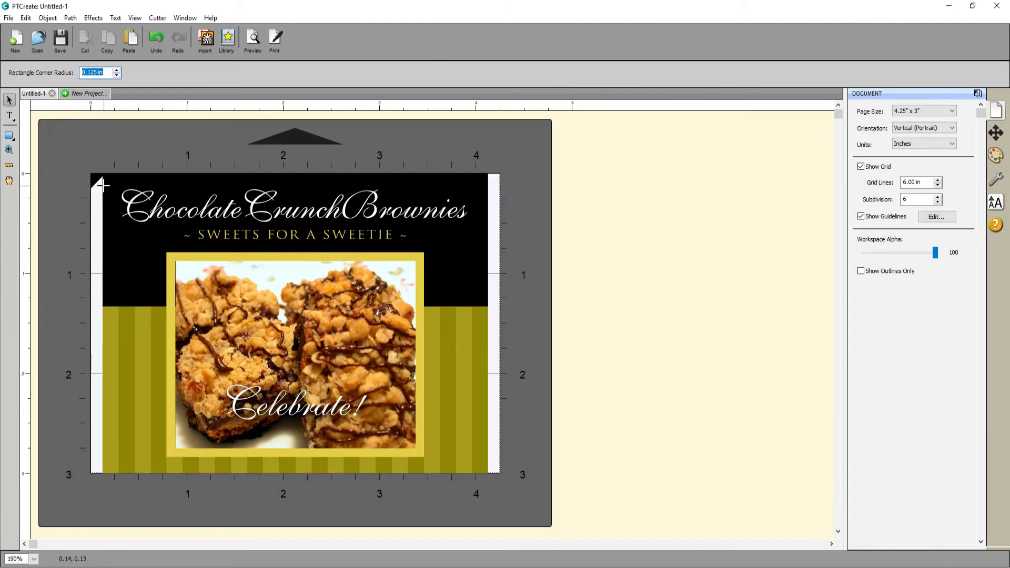
left_click_drag(105, 177, 485, 469)
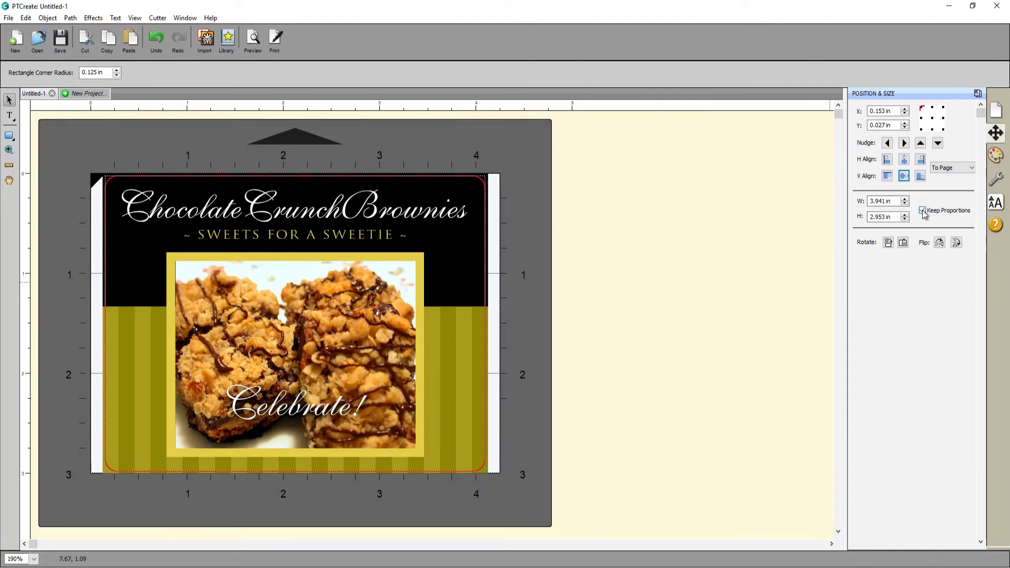
Resize the rounded rectangle to 3.937 by 2.937 in without keeping proportions, and center it both ways on the page.
double_click(887, 202)
type("3.937")
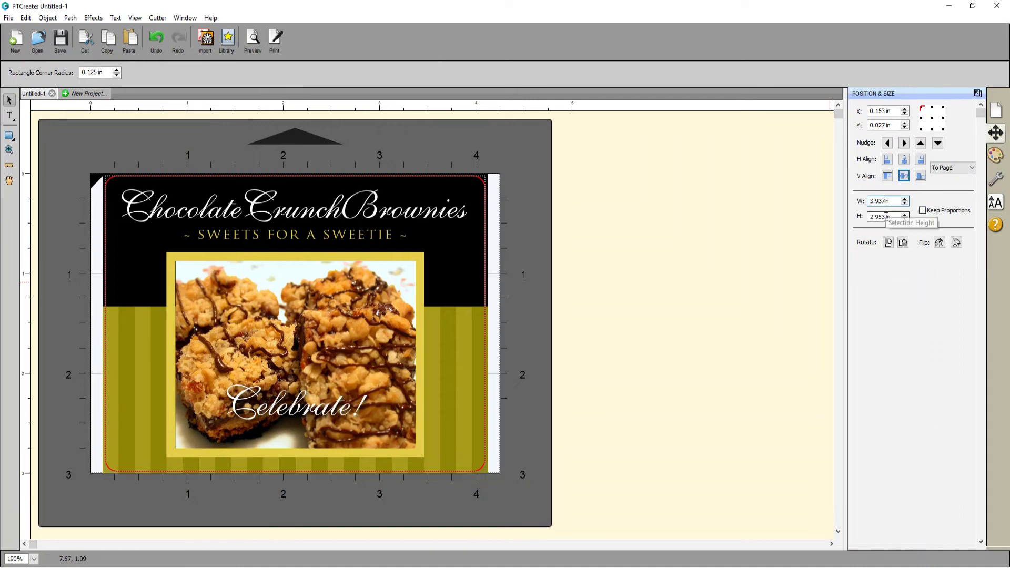
left_click(893, 217)
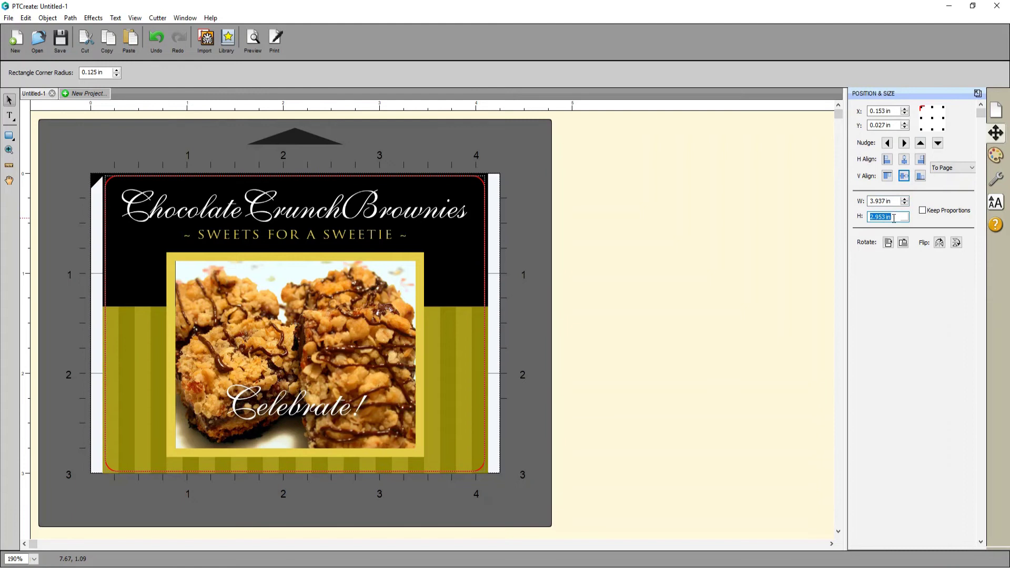
type("2.9")
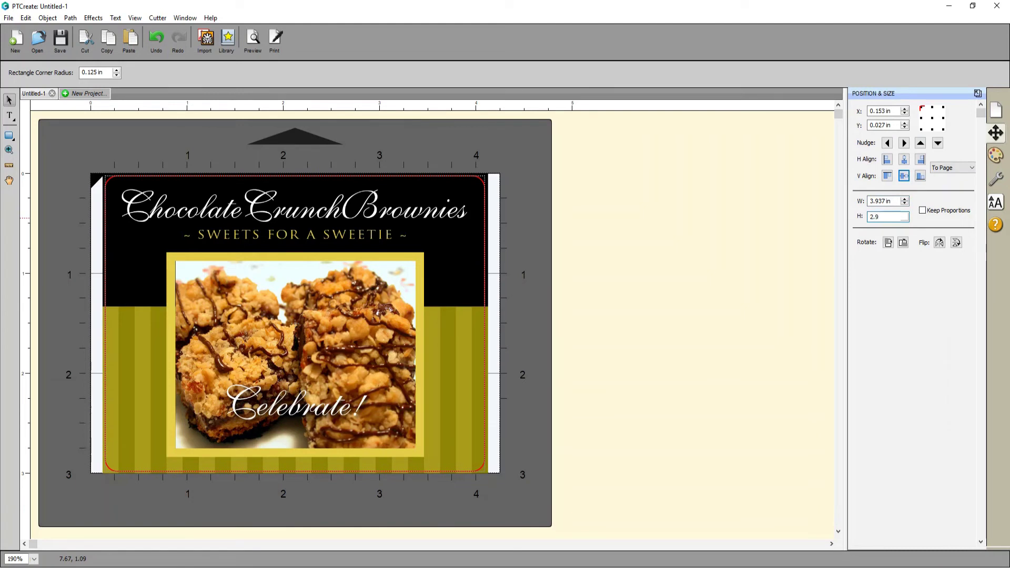
key("Return")
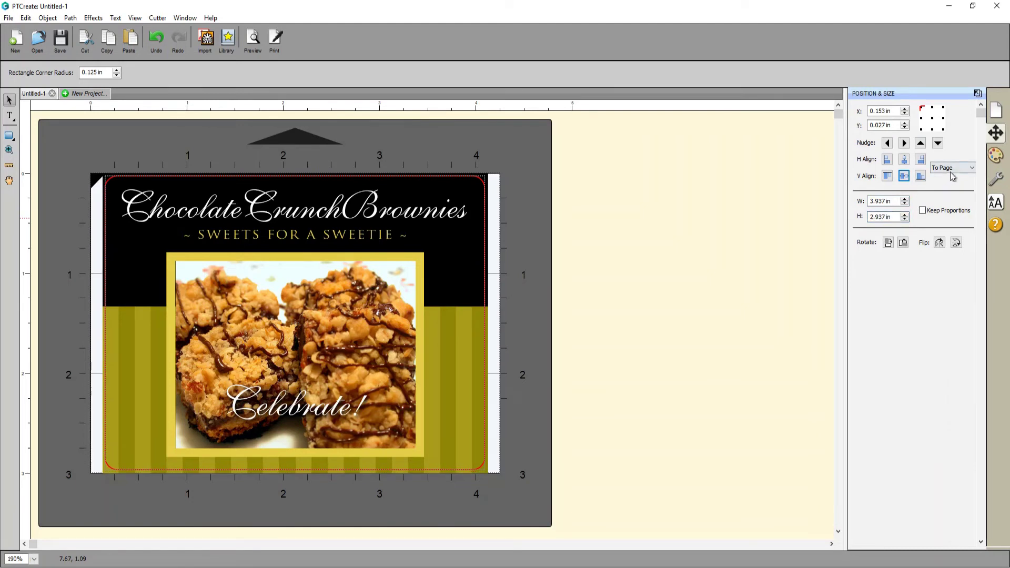
left_click(904, 177)
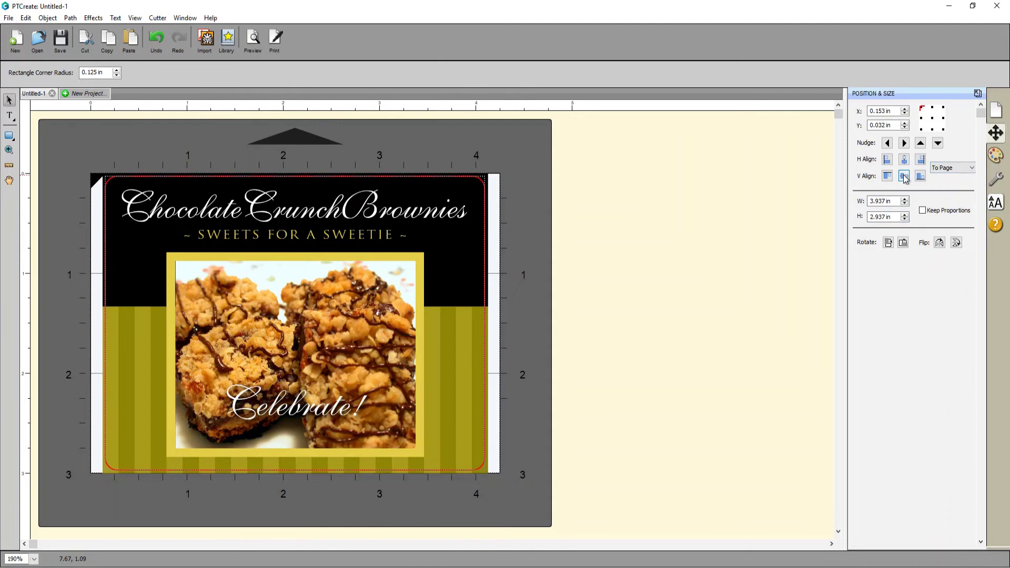
left_click(905, 160)
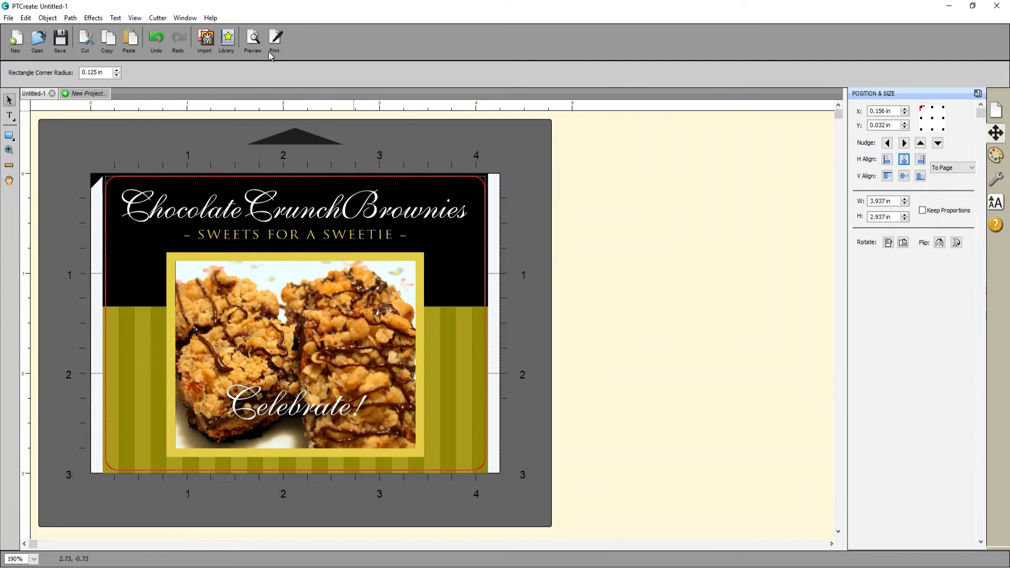
Preview the label's cut lines and printable artwork, toggling the printable artwork's display off and on.
left_click(253, 40)
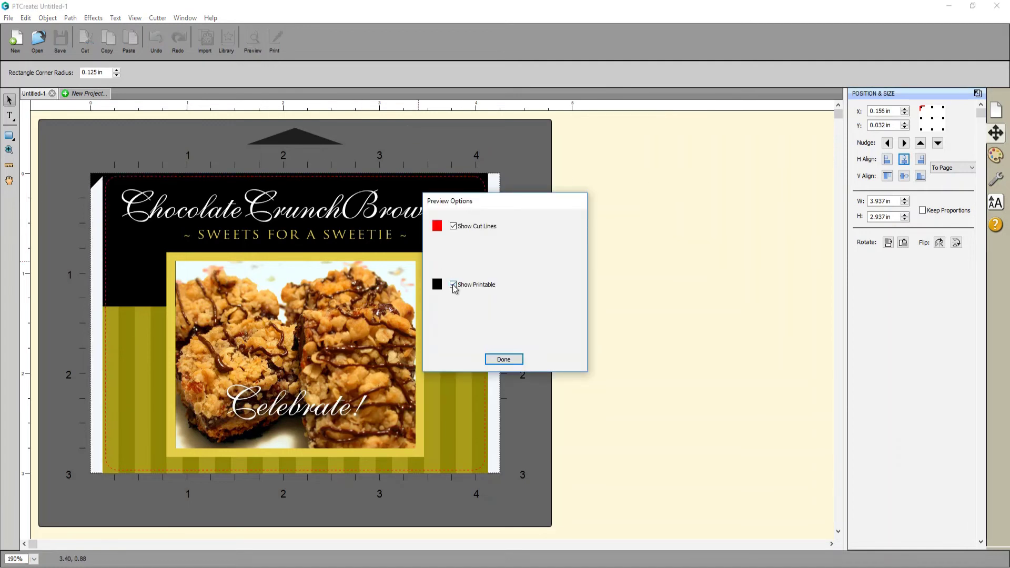
left_click(453, 284)
left_click(454, 284)
left_click(505, 358)
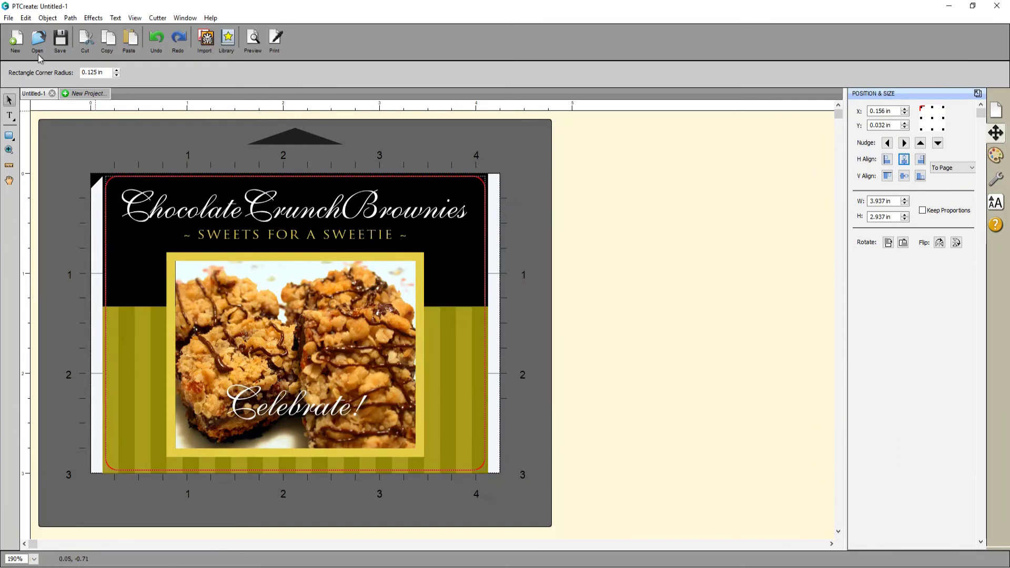
Print one copy of the brownie label on the Color Label 610 in Print+Cut mode.
left_click(9, 18)
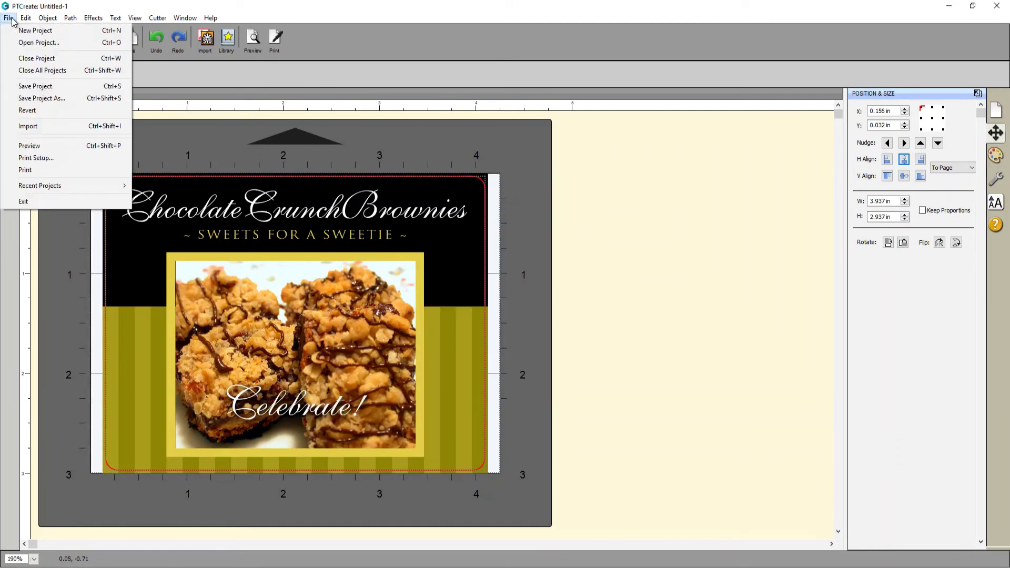
left_click(40, 175)
left_click(103, 221)
left_click(104, 244)
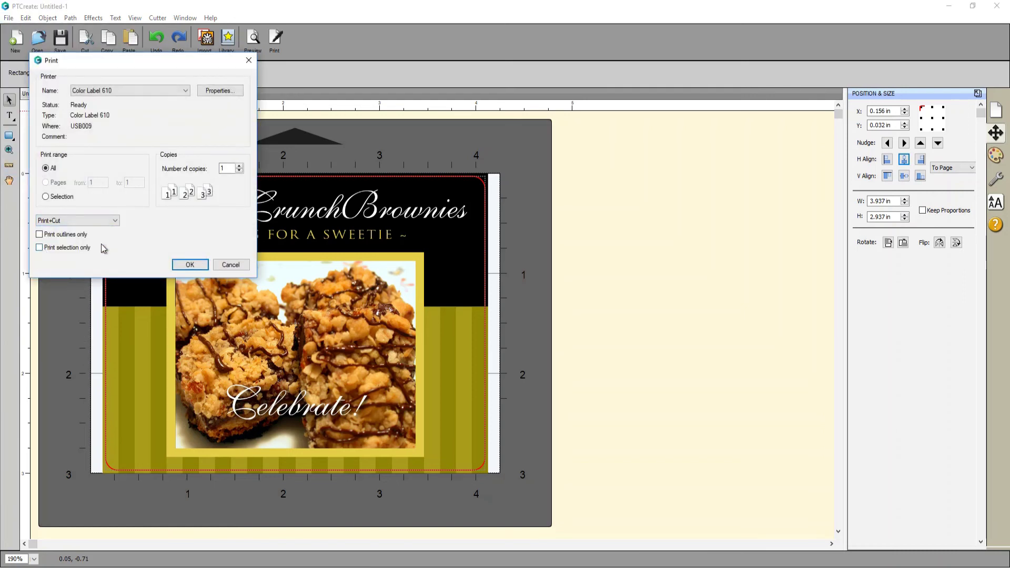
left_click(185, 264)
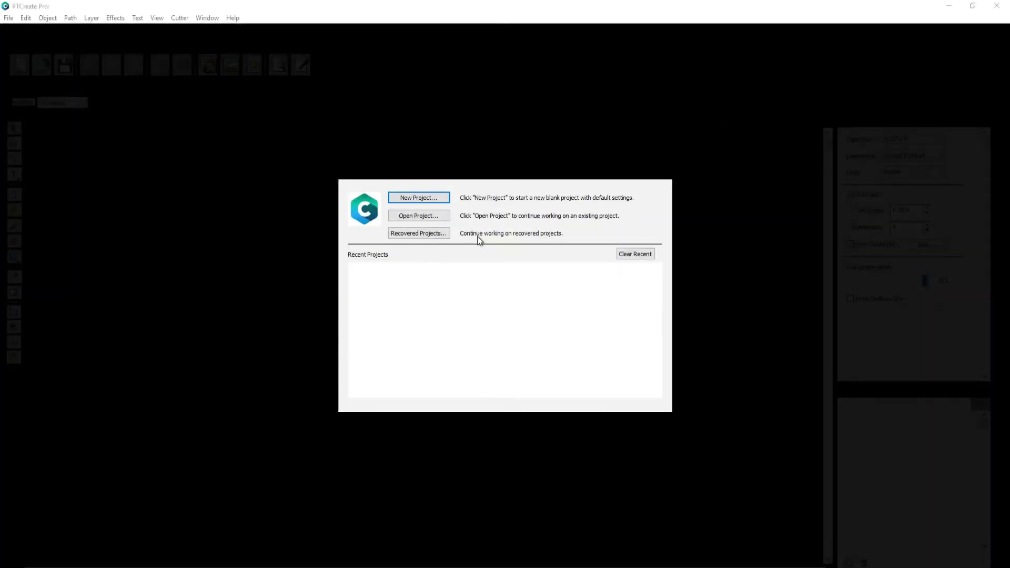
In PTCreate Pro, create a new project with a 4.25" x 6" page and fit it to the window.
left_click(445, 198)
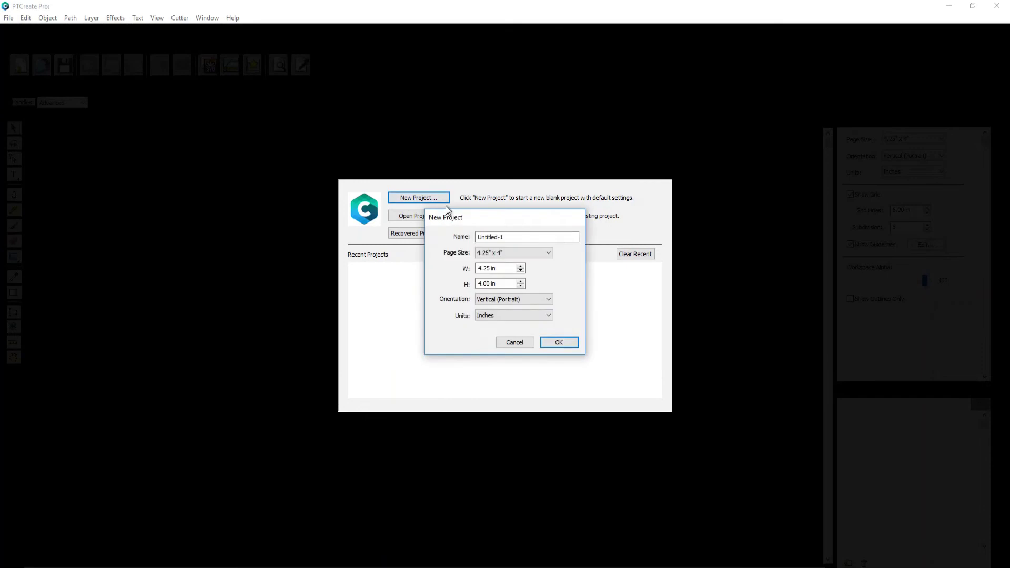
left_click(515, 252)
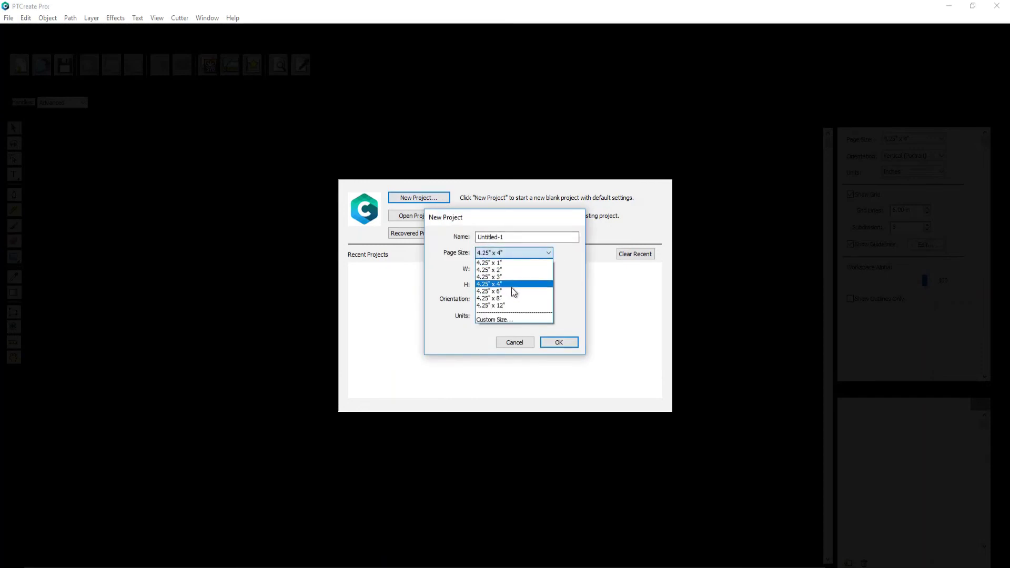
left_click(514, 291)
left_click(559, 342)
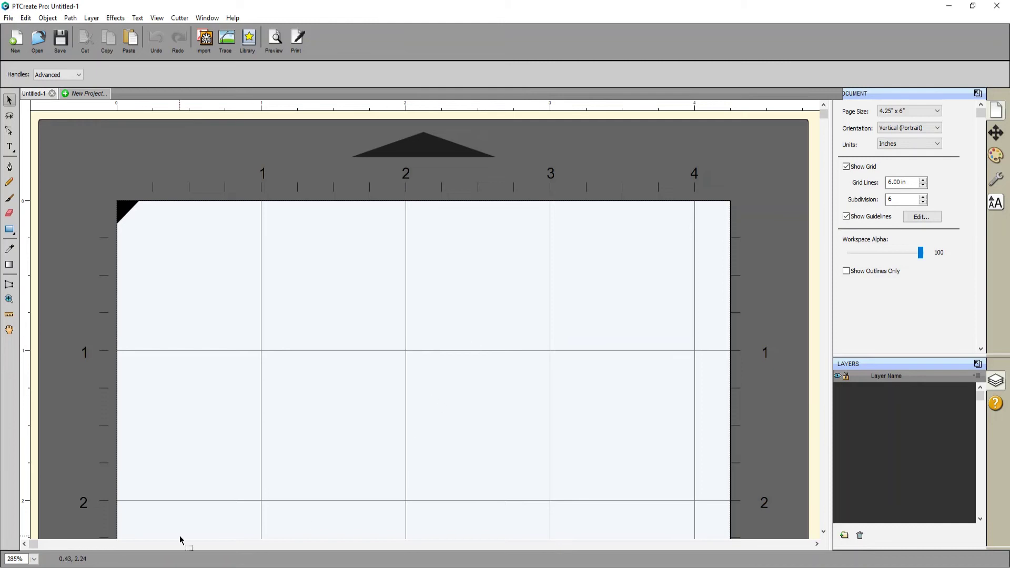
left_click(33, 559)
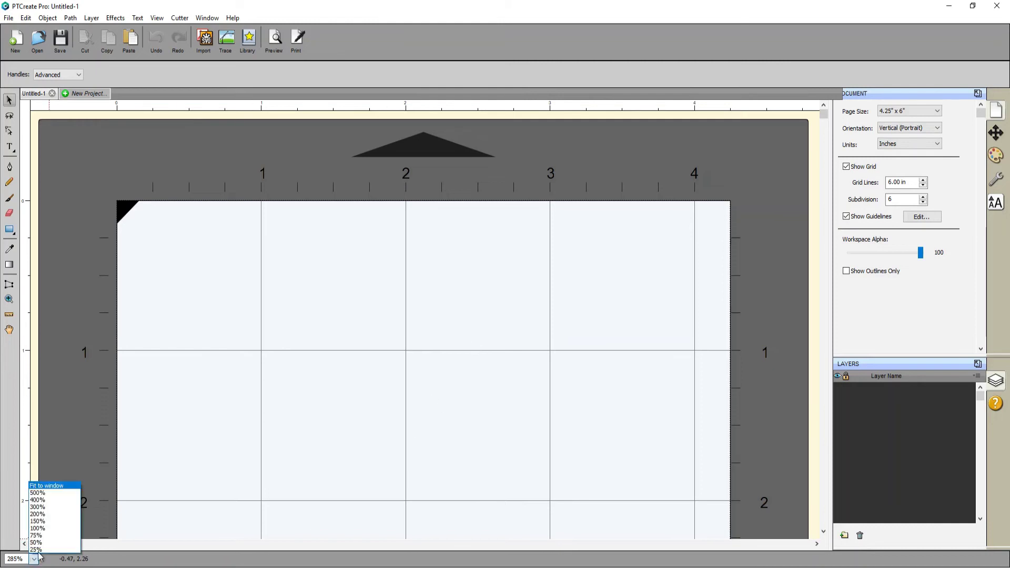
left_click(53, 485)
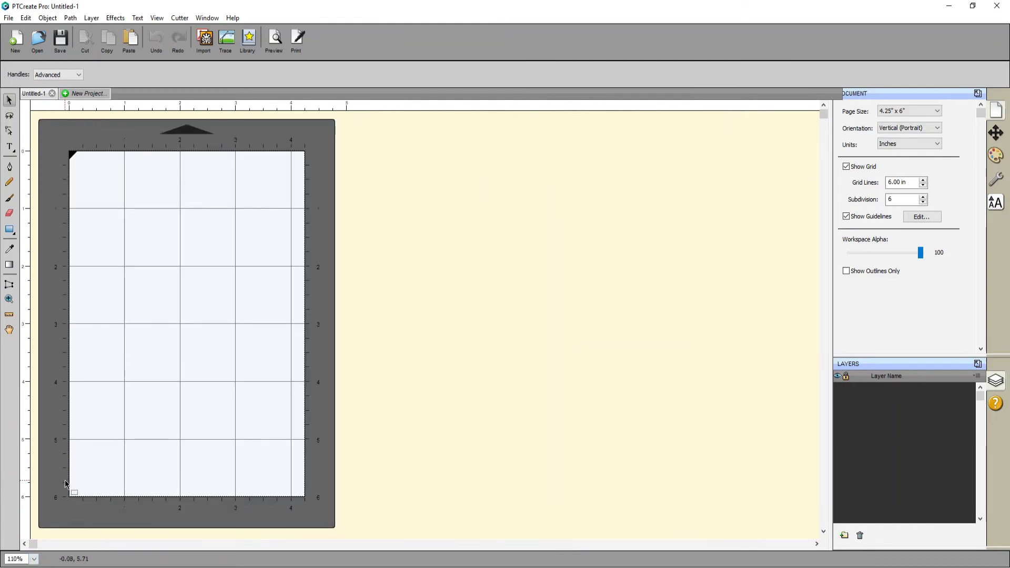
Import the PRM-dark-herd-coffee.ai label from the Sample Labels folder.
left_click(205, 42)
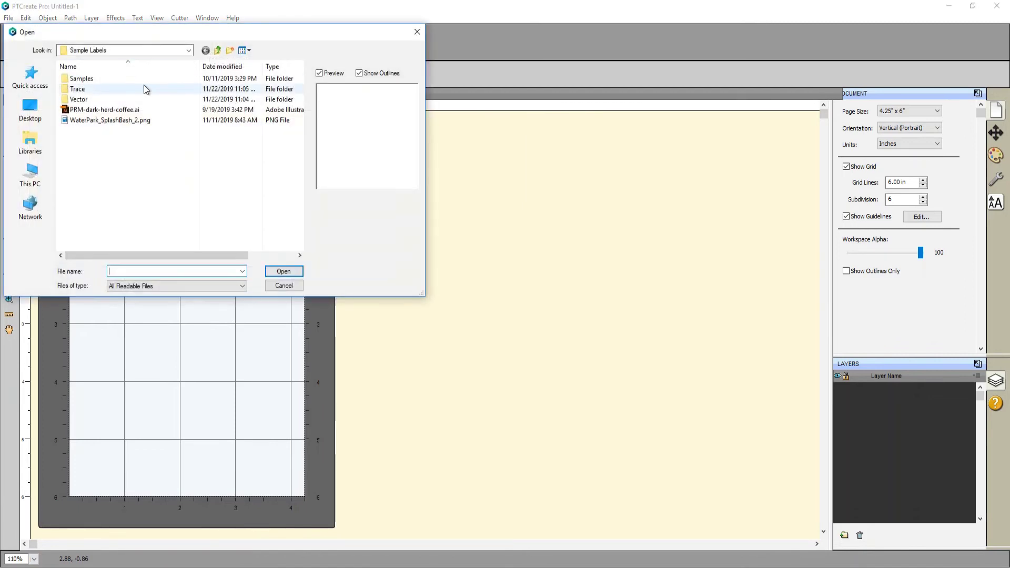
left_click(144, 111)
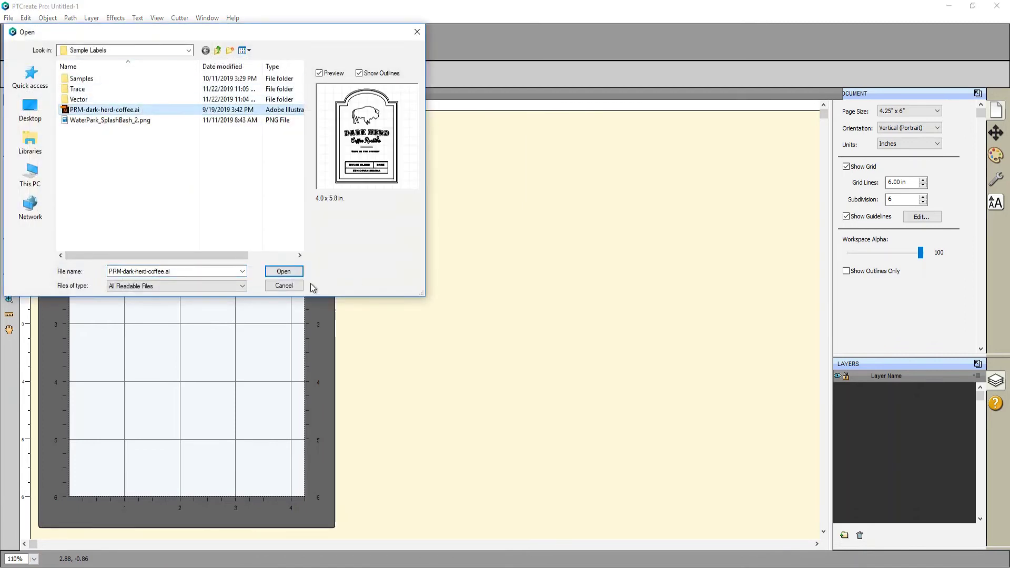
left_click(284, 271)
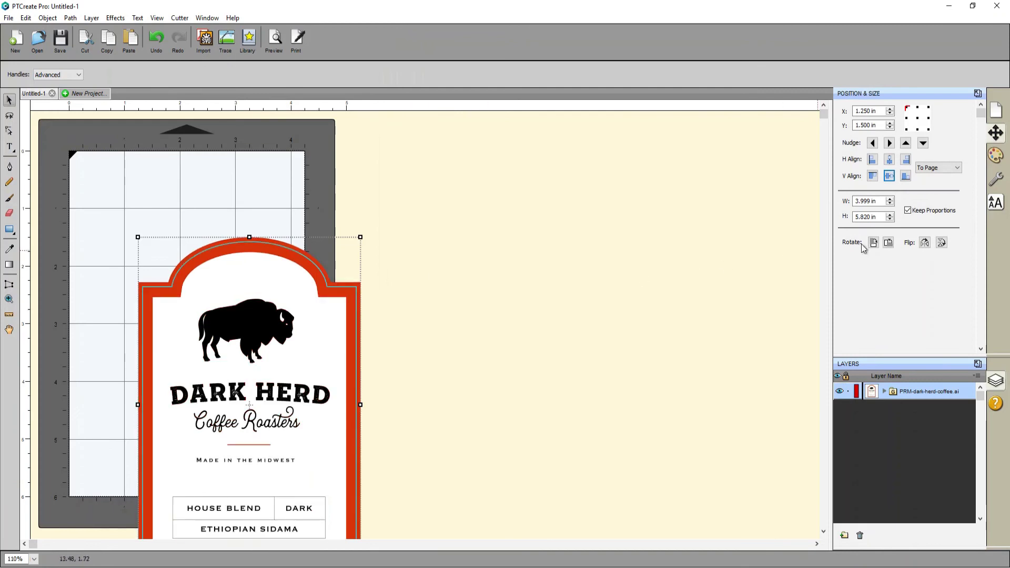
Center the coffee label vertically and horizontally, aligned to the page.
left_click(955, 168)
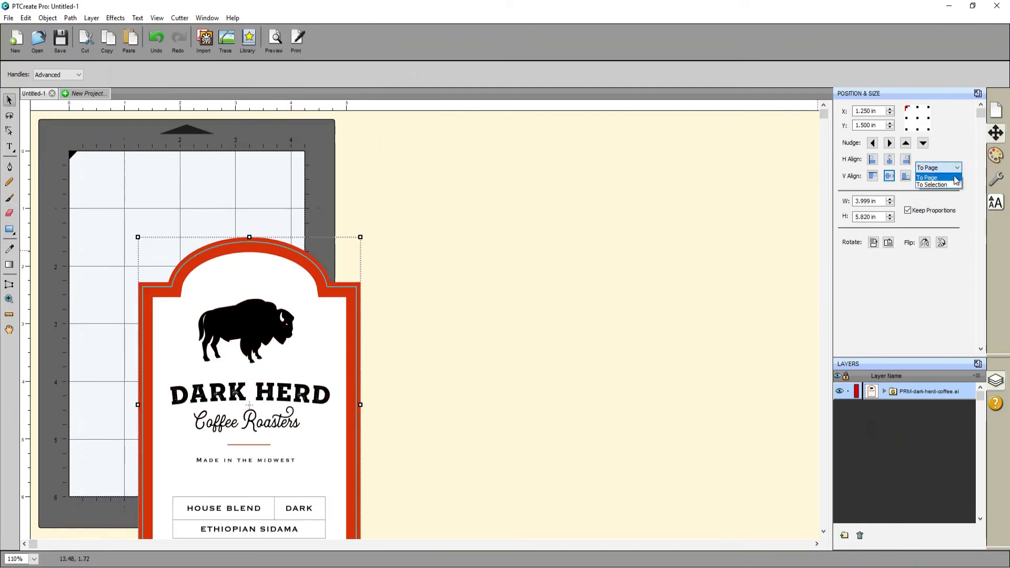
left_click(955, 185)
left_click(954, 168)
left_click(932, 178)
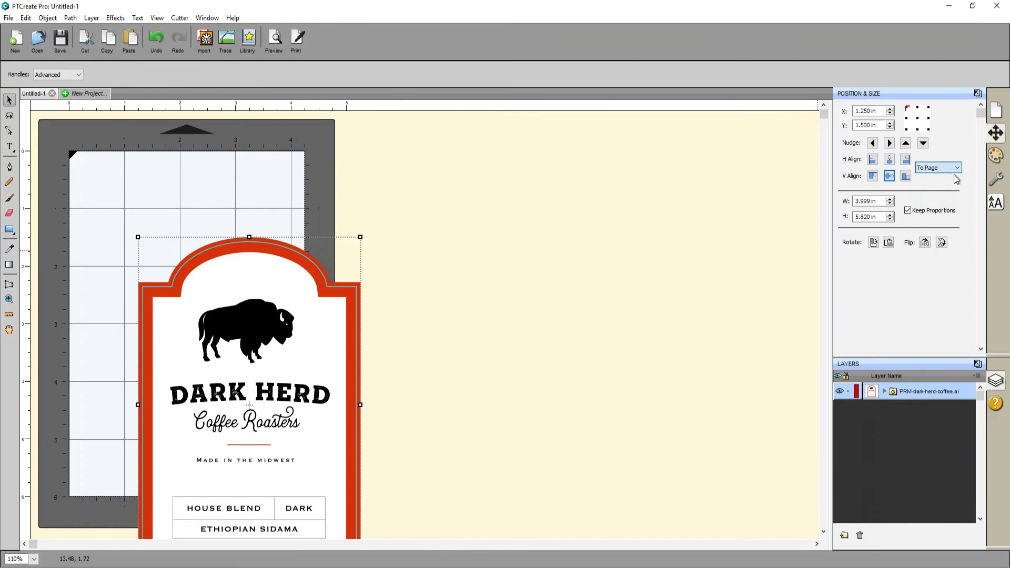
left_click(890, 177)
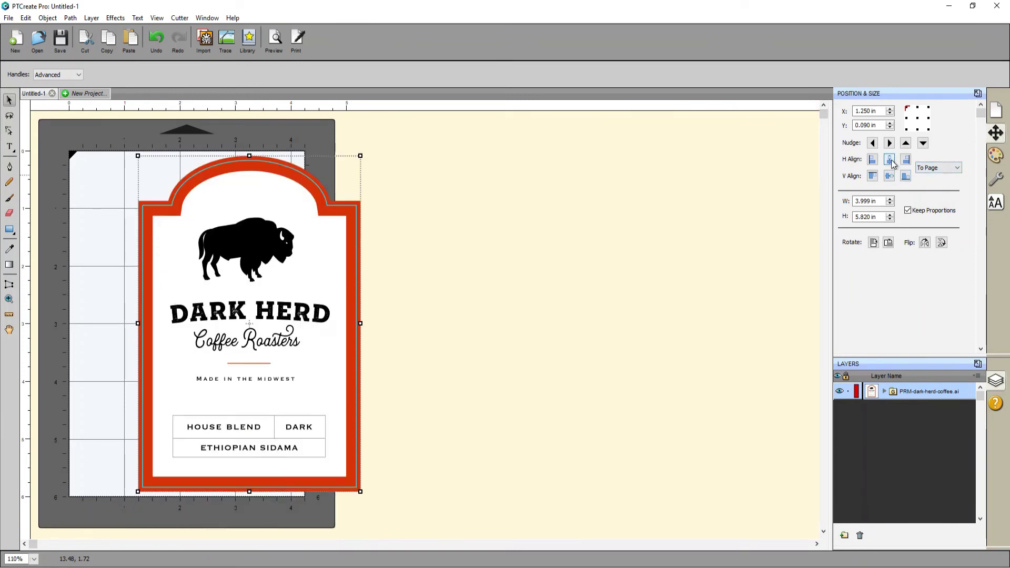
left_click(890, 160)
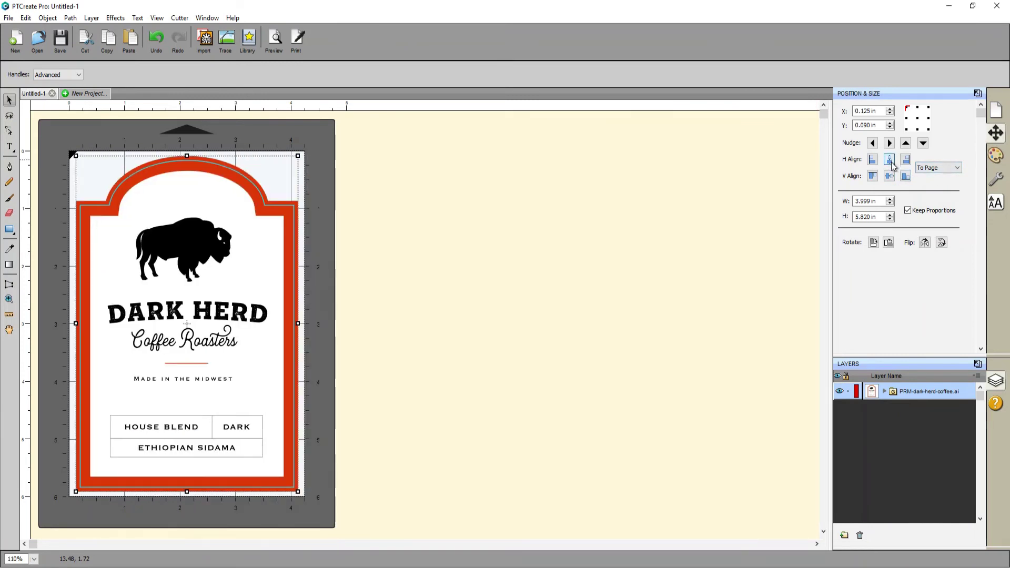
Expand the PRM-dark-herd-coffee.ai layer and set the cut line type of its upper, blank clipped sublayer to Cut only.
left_click(883, 392)
left_click(935, 409)
left_click(947, 427)
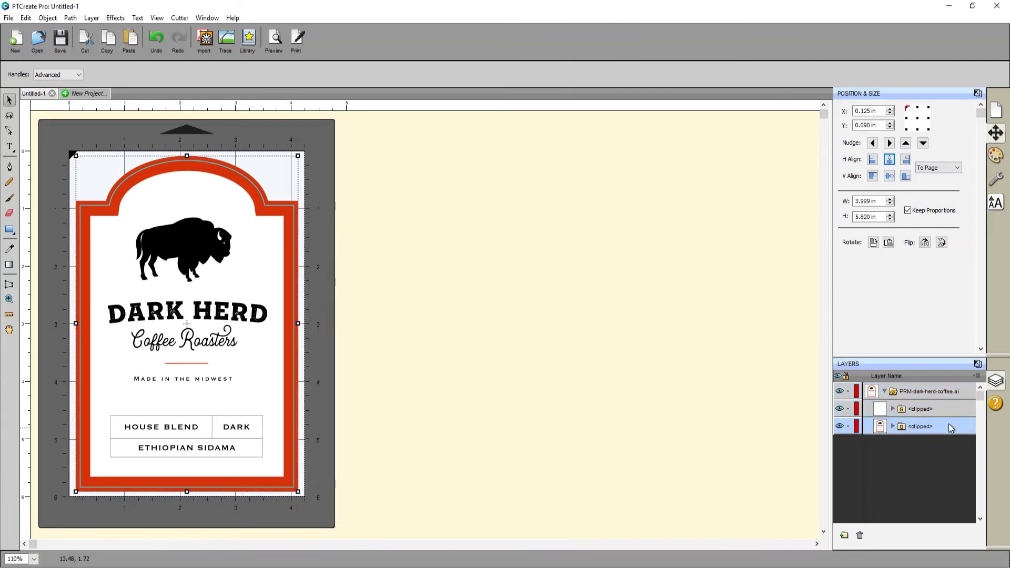
left_click(950, 409)
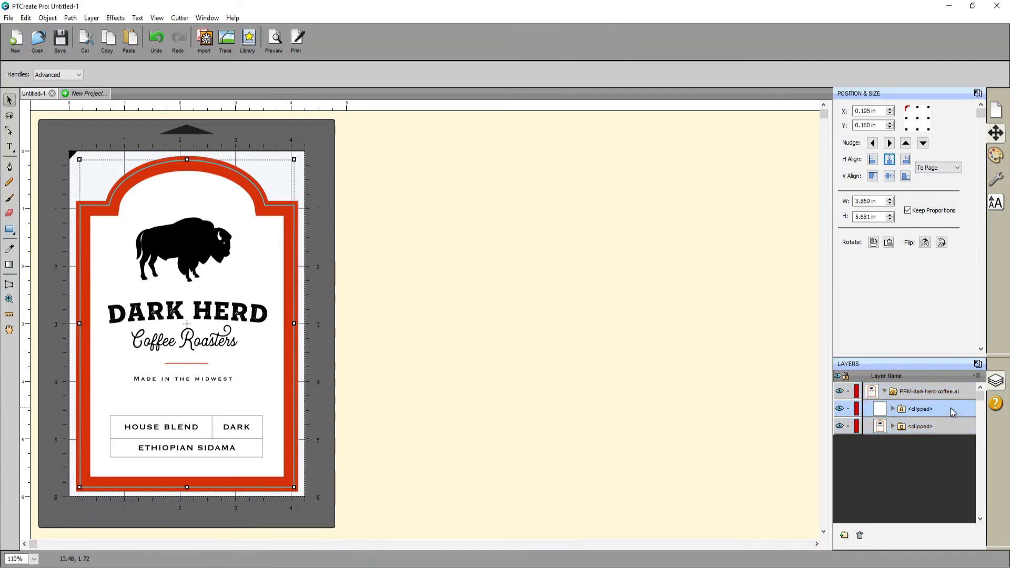
left_click(993, 184)
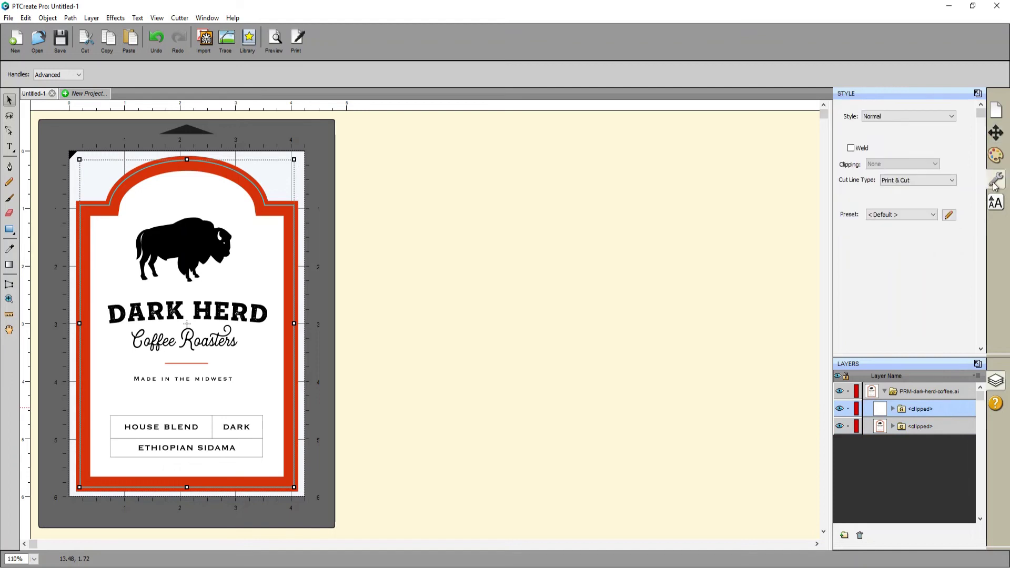
left_click(952, 180)
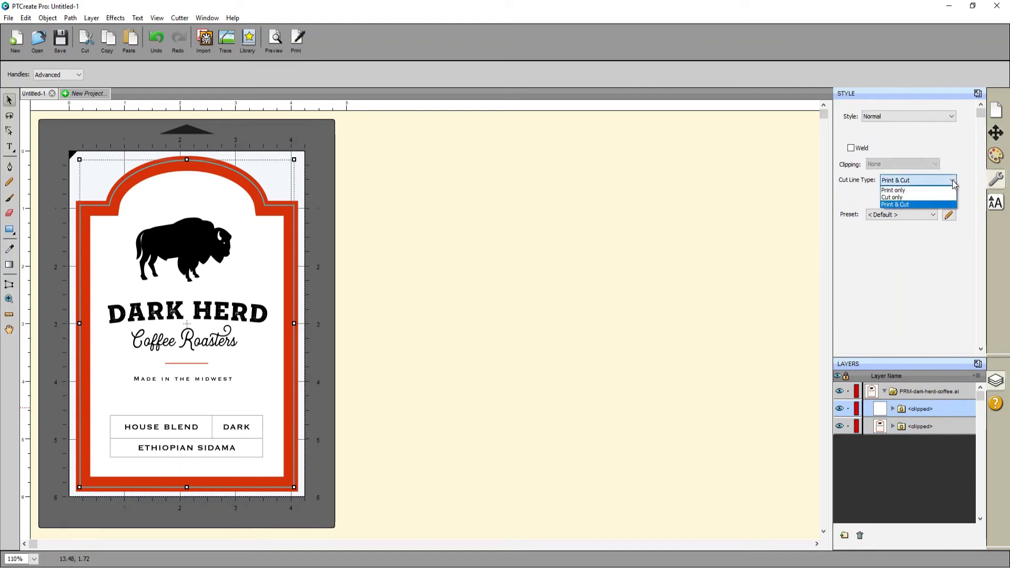
left_click(928, 198)
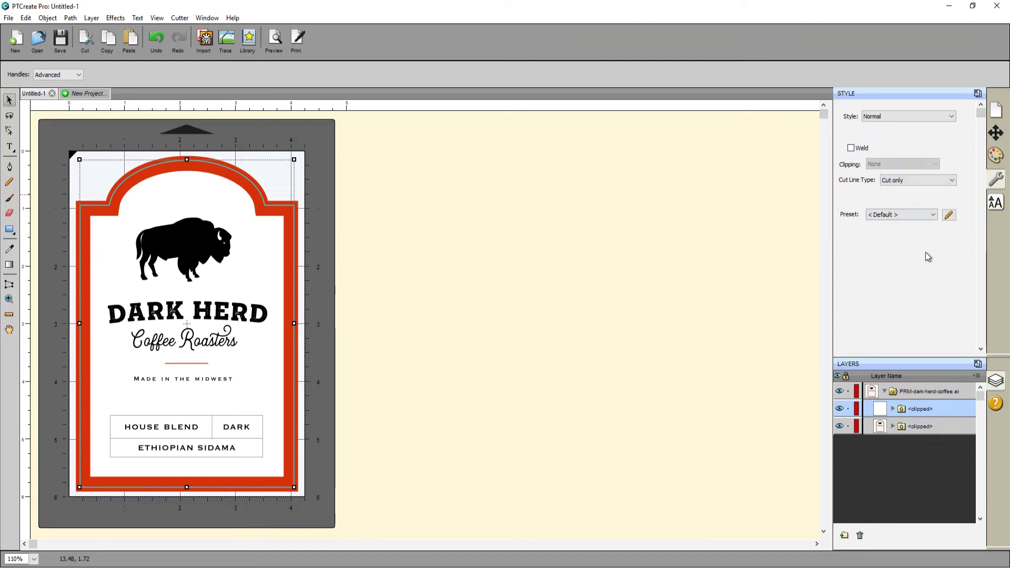
Set the cut line type of the lower clipped sublayer, which holds the label artwork, to Print only, and check both sublayers' settings.
left_click(940, 427)
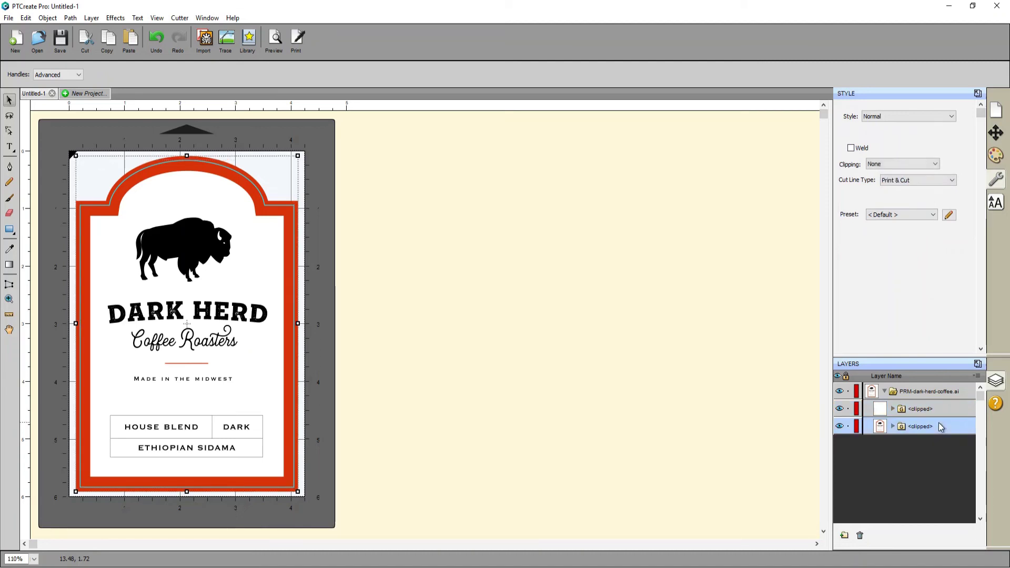
left_click(951, 180)
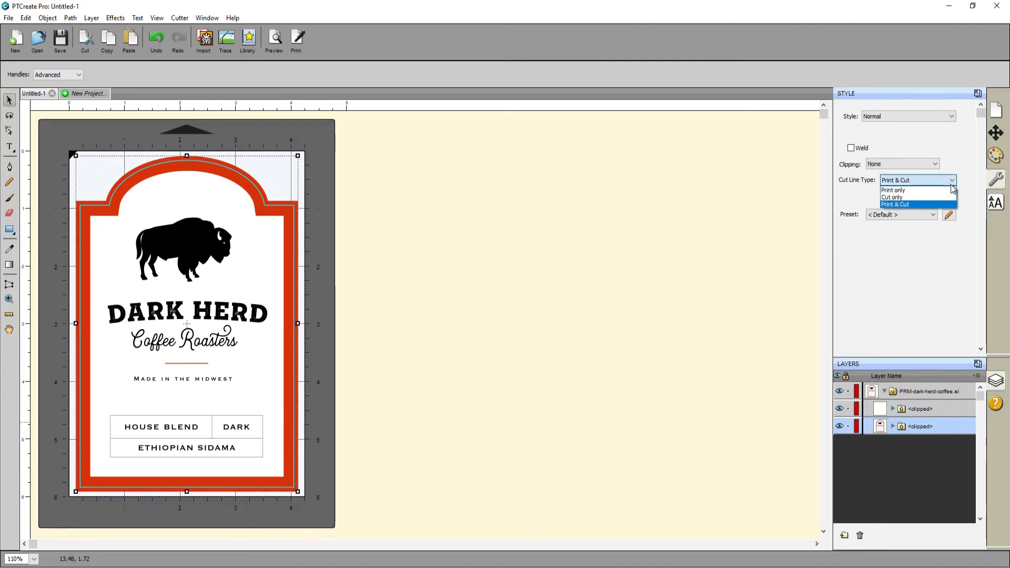
left_click(950, 189)
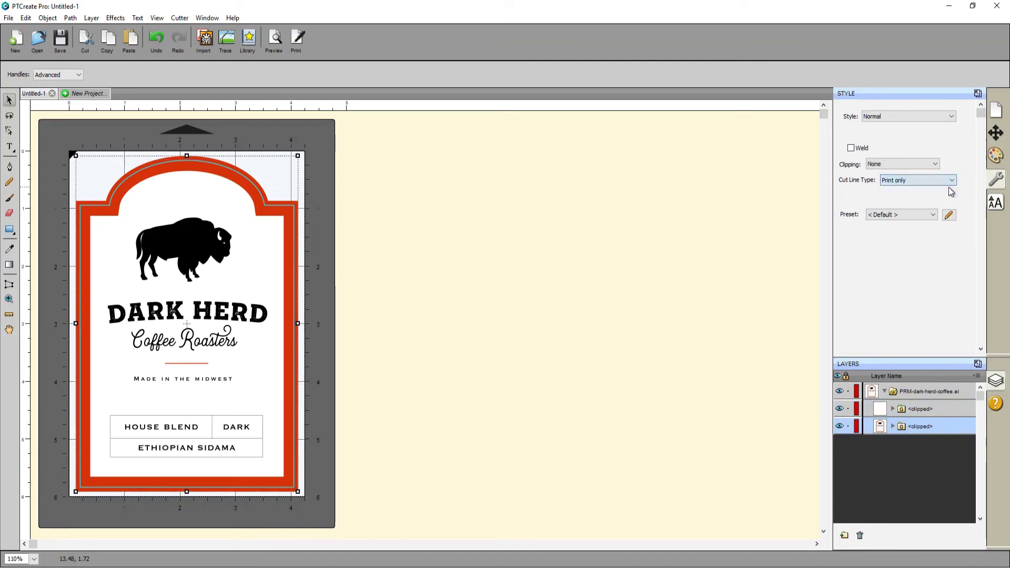
left_click(952, 409)
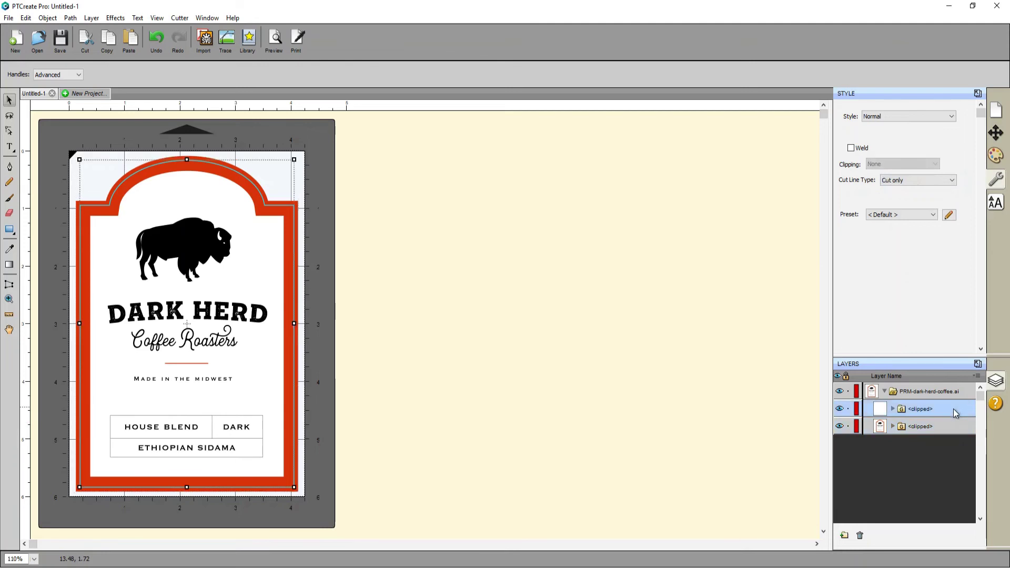
left_click(950, 427)
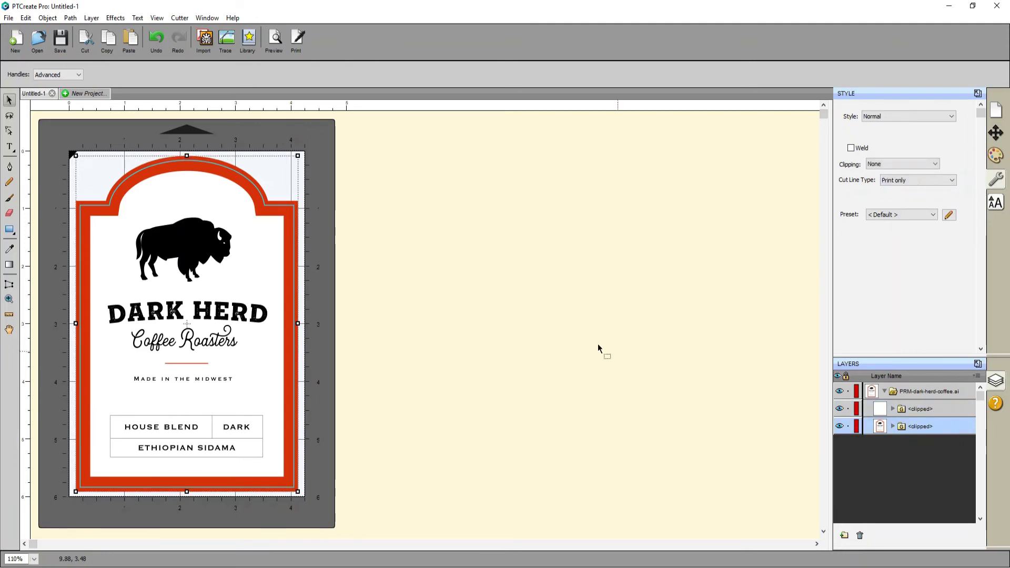
Preview the coffee label's cut lines and printable artwork, and close the preview.
left_click(273, 44)
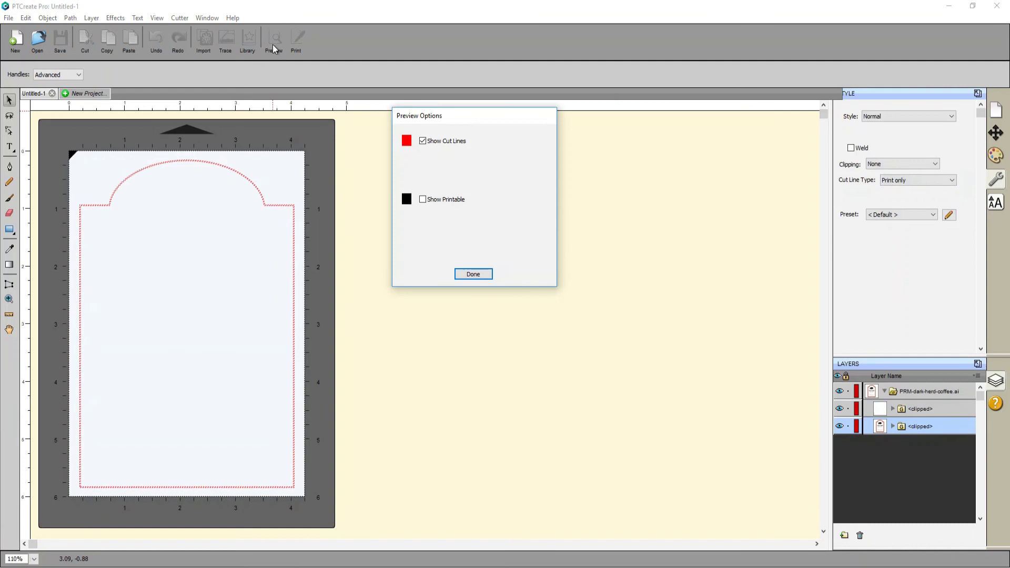
left_click(422, 201)
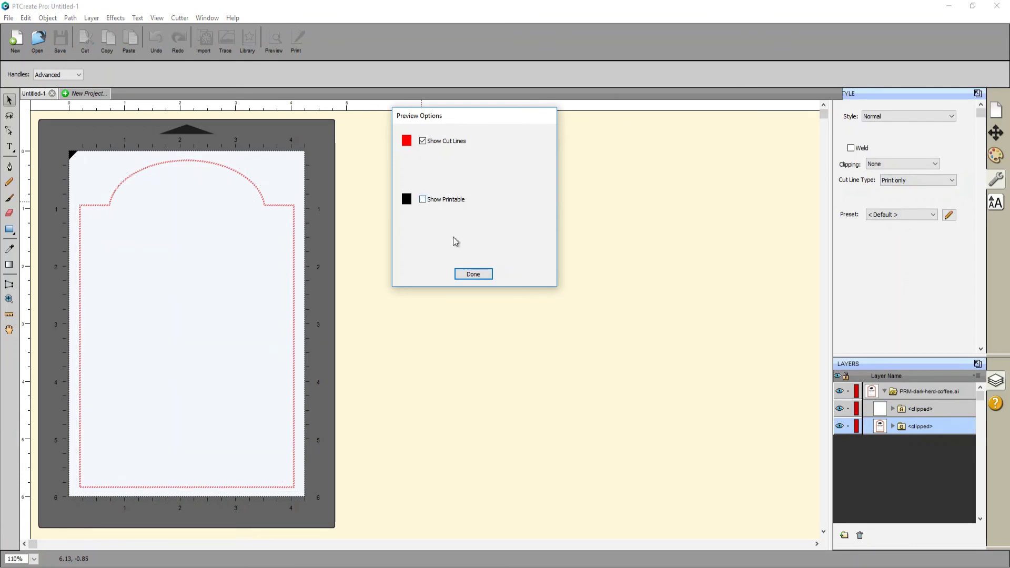
left_click(465, 274)
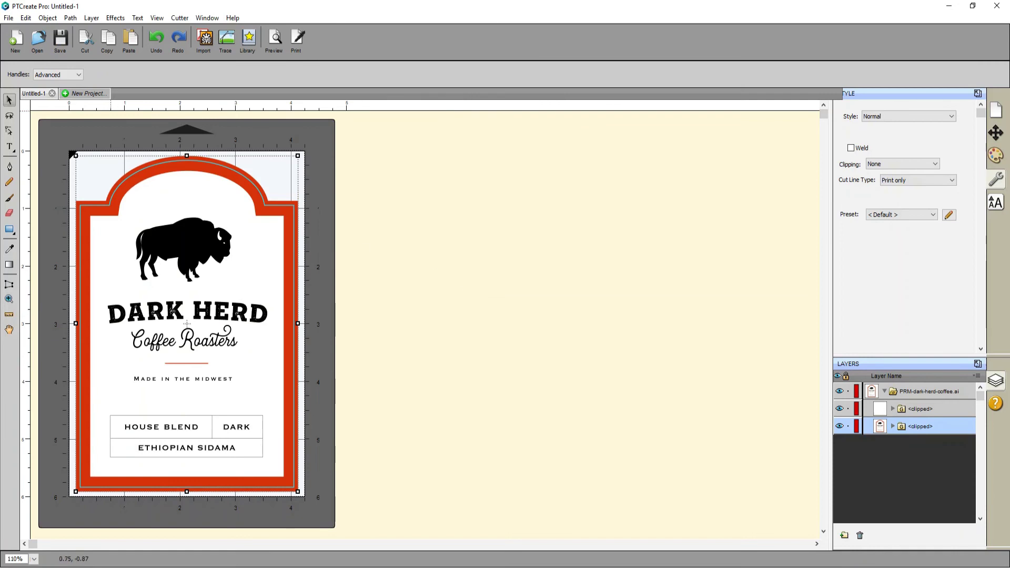
Set up printing of the coffee label with the Print+Cut output mode.
left_click(9, 18)
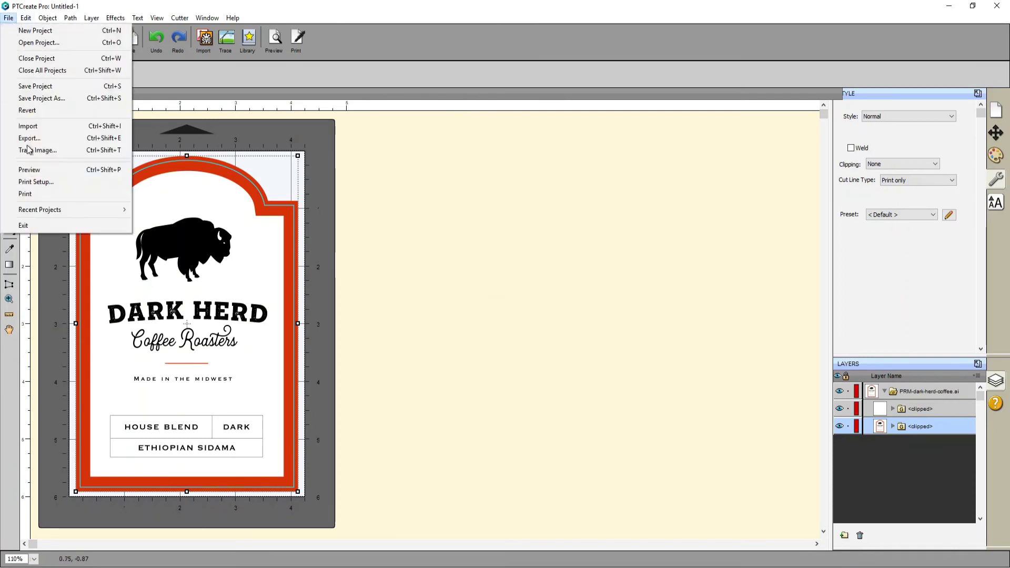
left_click(49, 198)
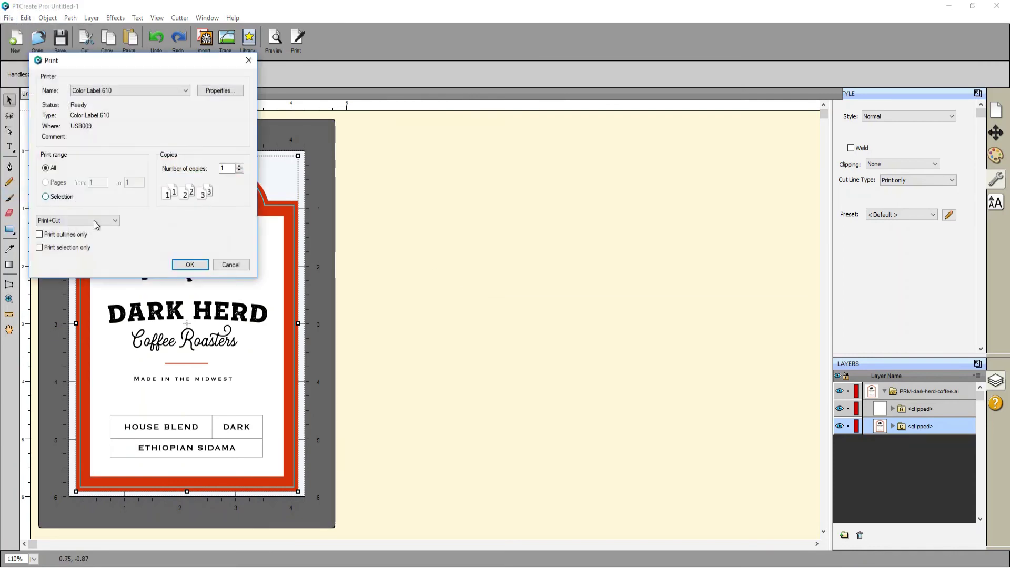
left_click(93, 220)
left_click(94, 243)
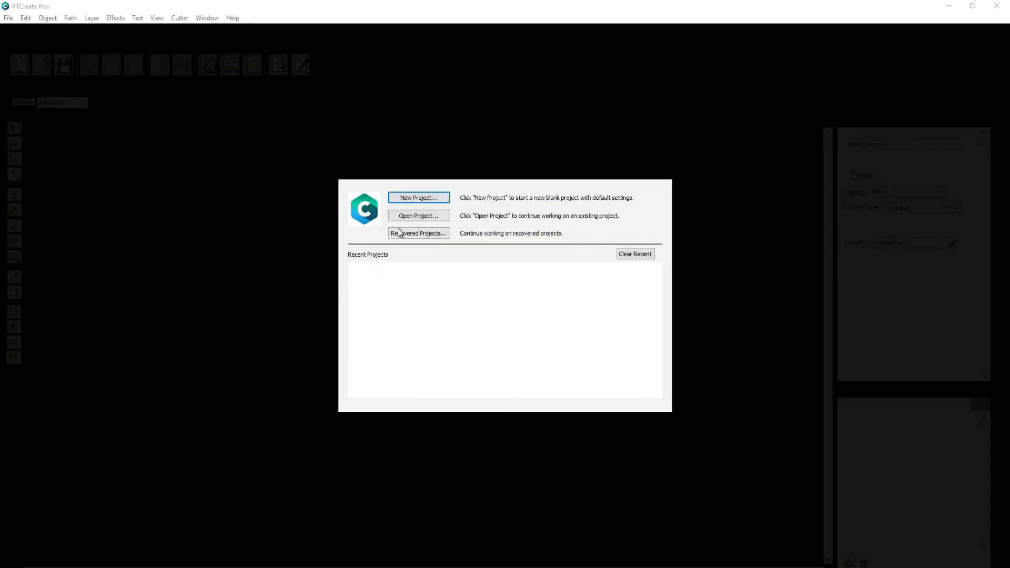
Create a new project with a custom 4.25 x 4.25 in page and fit the page to the window.
left_click(442, 199)
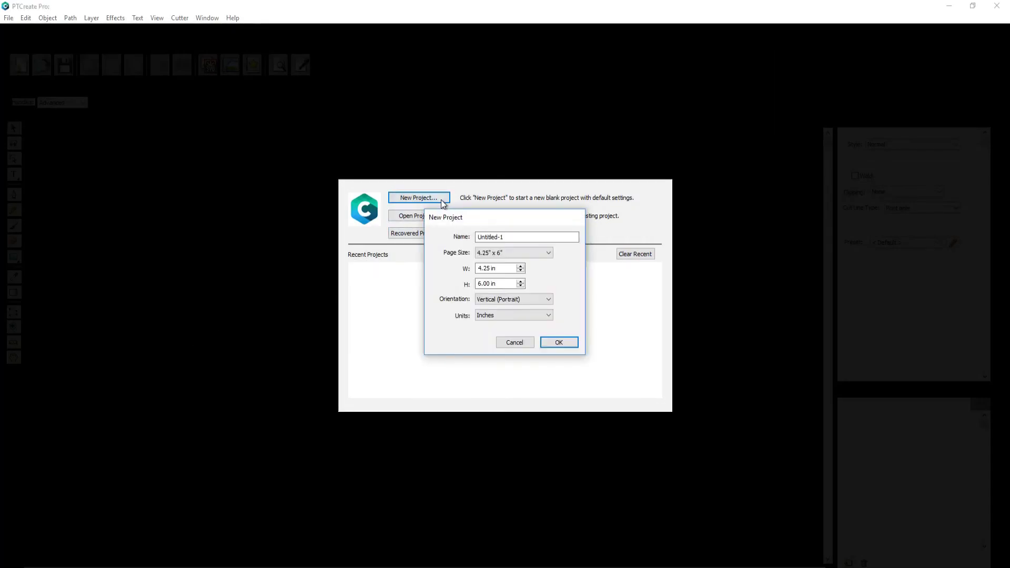
left_click(525, 254)
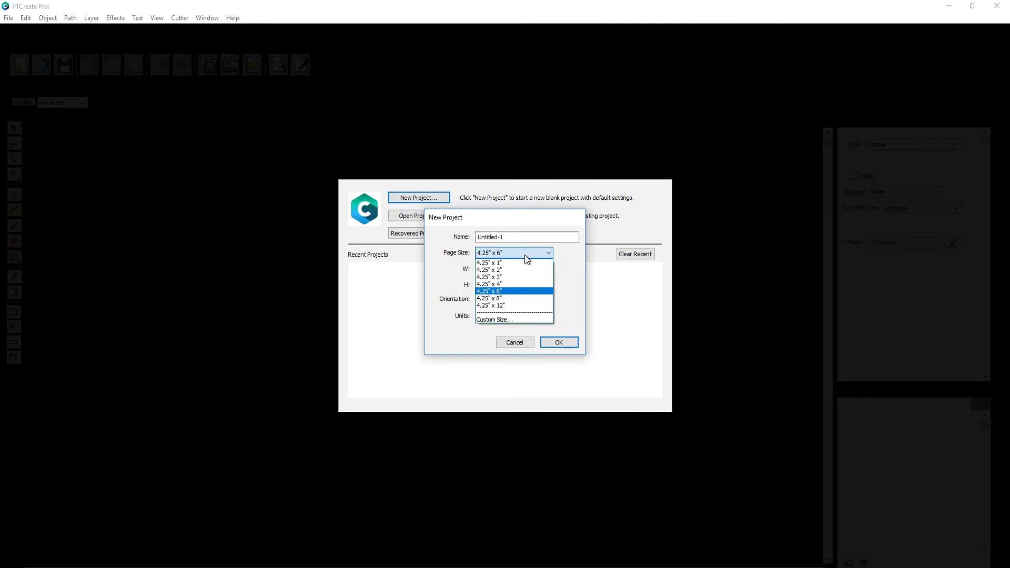
left_click(518, 319)
left_click(514, 283)
type("4.25")
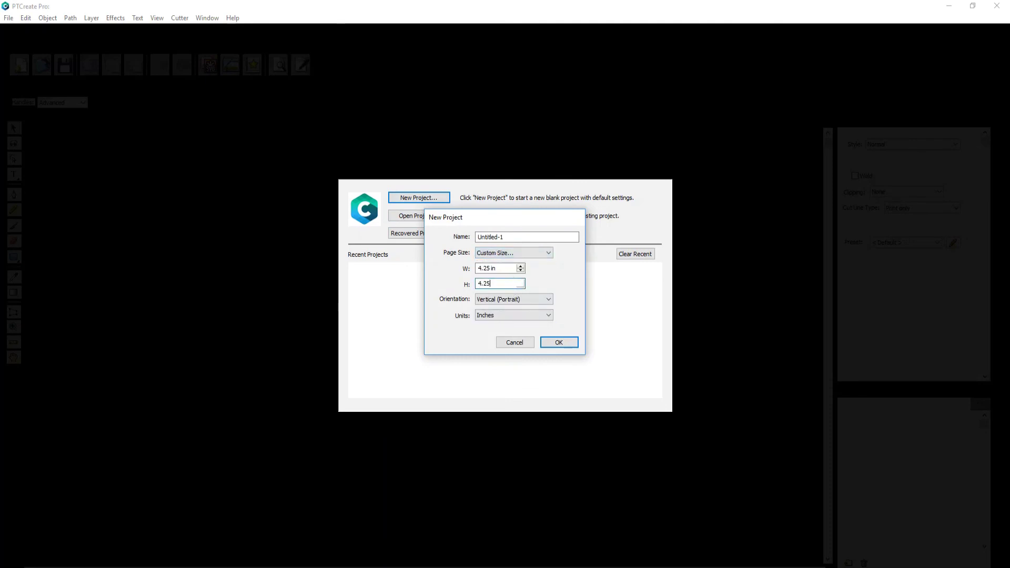
left_click(560, 341)
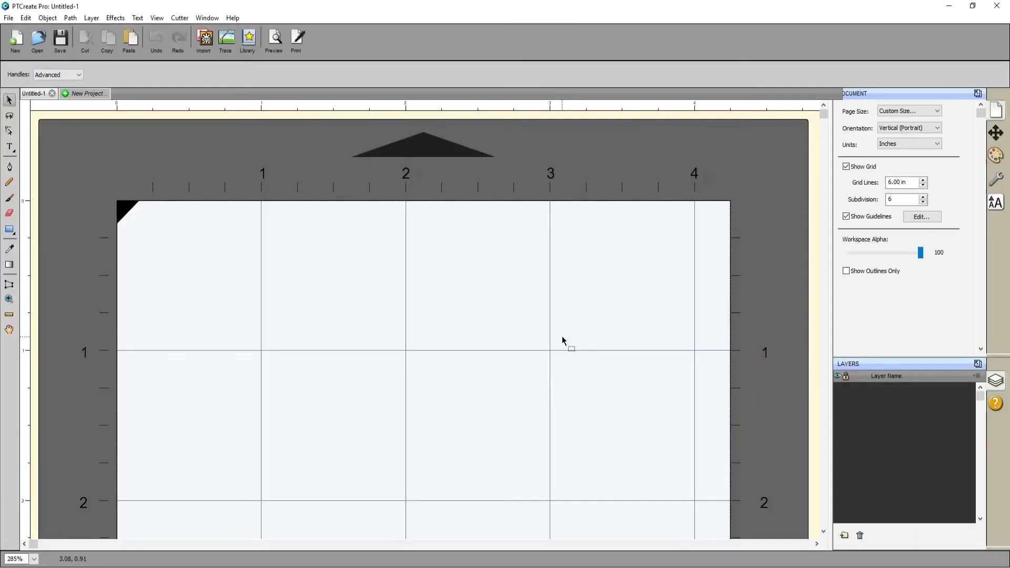
left_click(34, 559)
left_click(54, 486)
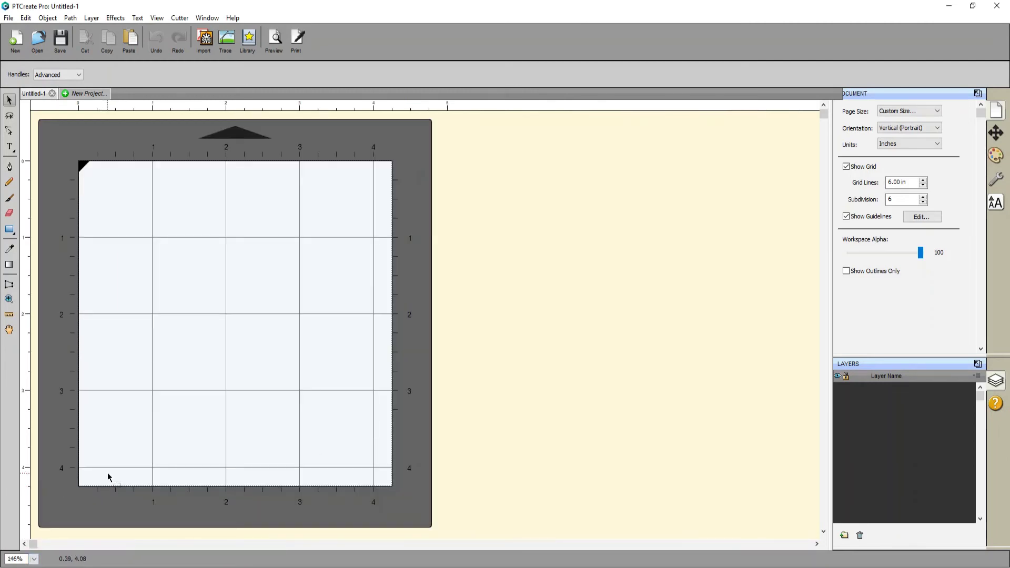
Import the WaterPark_SplashBash_2.png image from the Sample Labels folder.
left_click(203, 38)
left_click(148, 122)
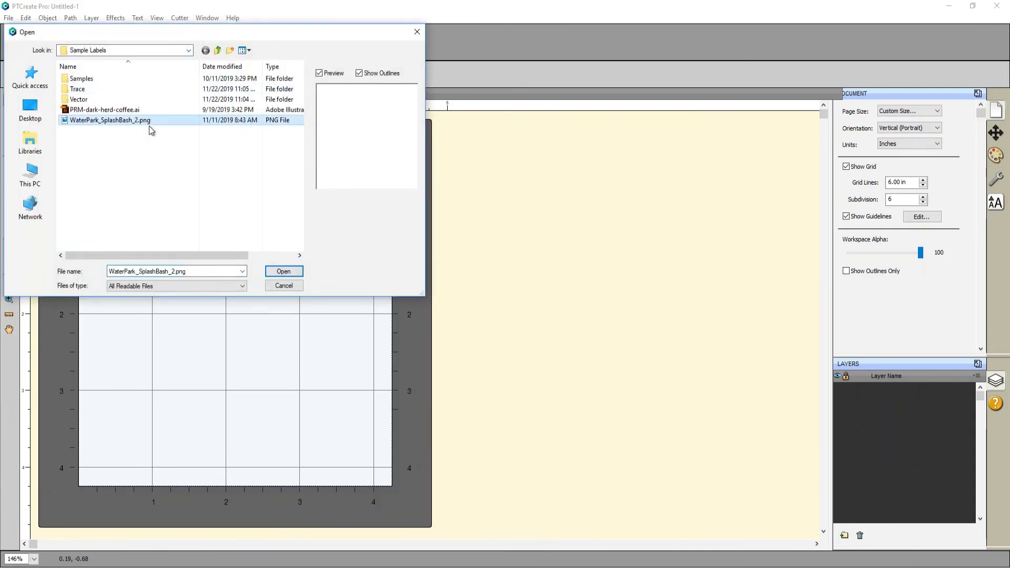
left_click(278, 271)
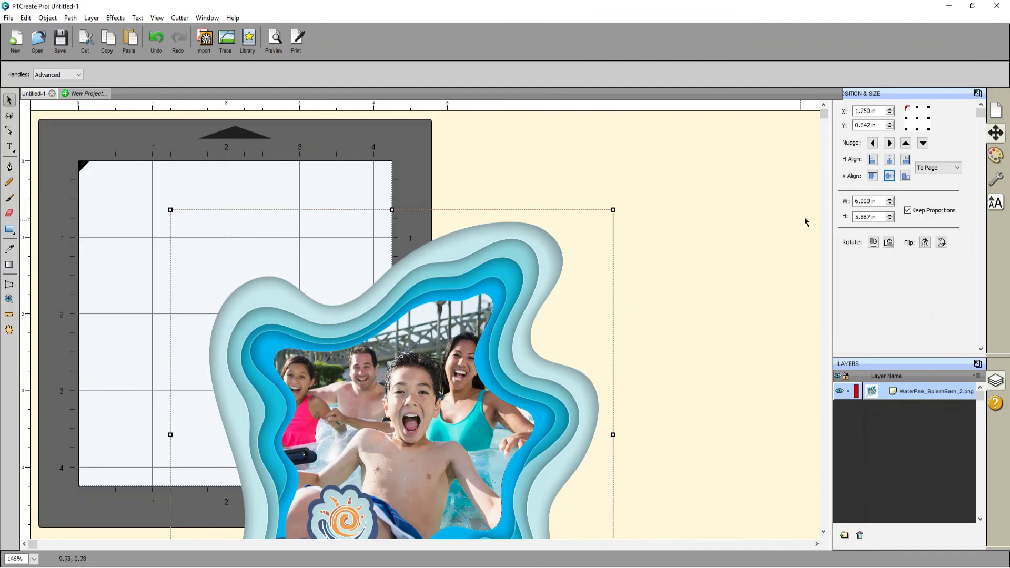
Resize the water park image proportionally to a width of 4 in and center it horizontally and vertically on the page.
double_click(865, 201)
type("4")
key("Tab")
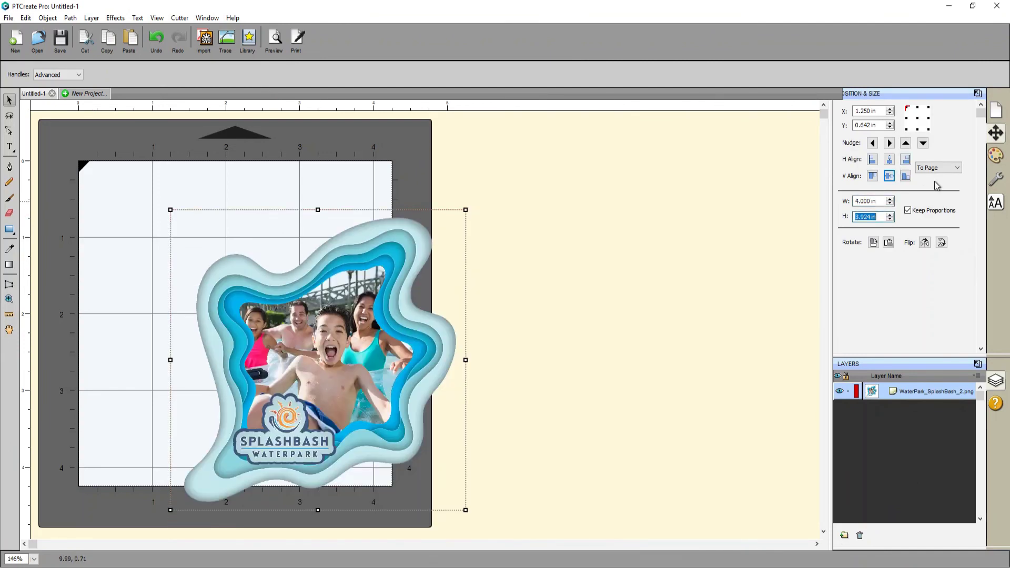
left_click(956, 170)
left_click(889, 160)
left_click(889, 176)
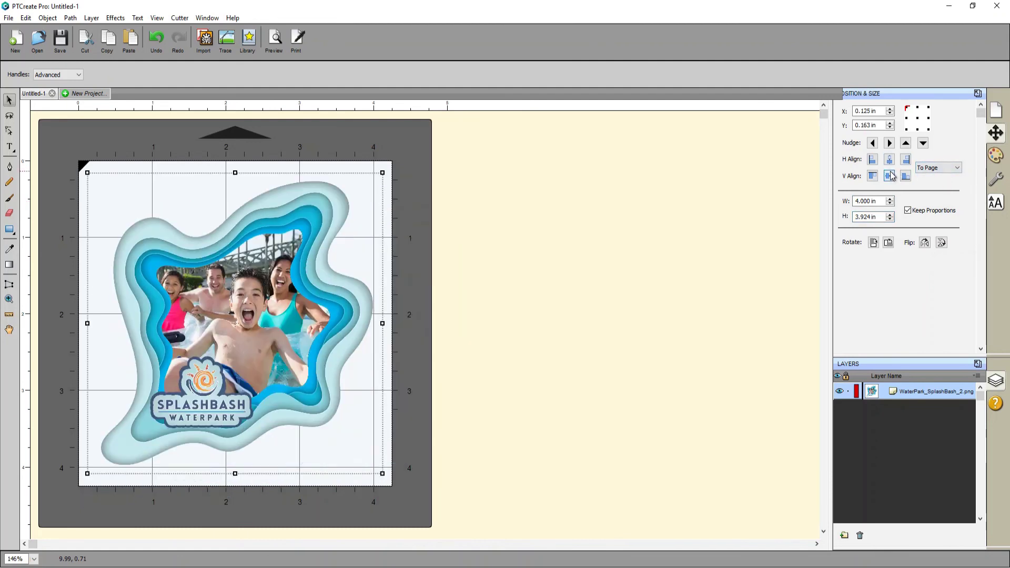
Trace the outer contour of the water park image in Monochrome mode with Blackout and a contrast of 242.
left_click(437, 305)
left_click(332, 204)
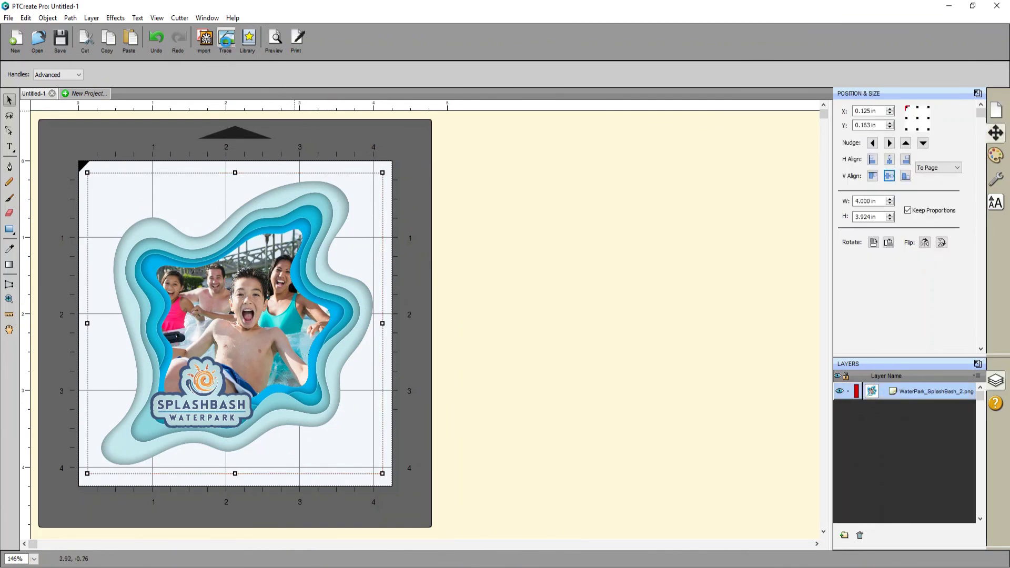
left_click(227, 43)
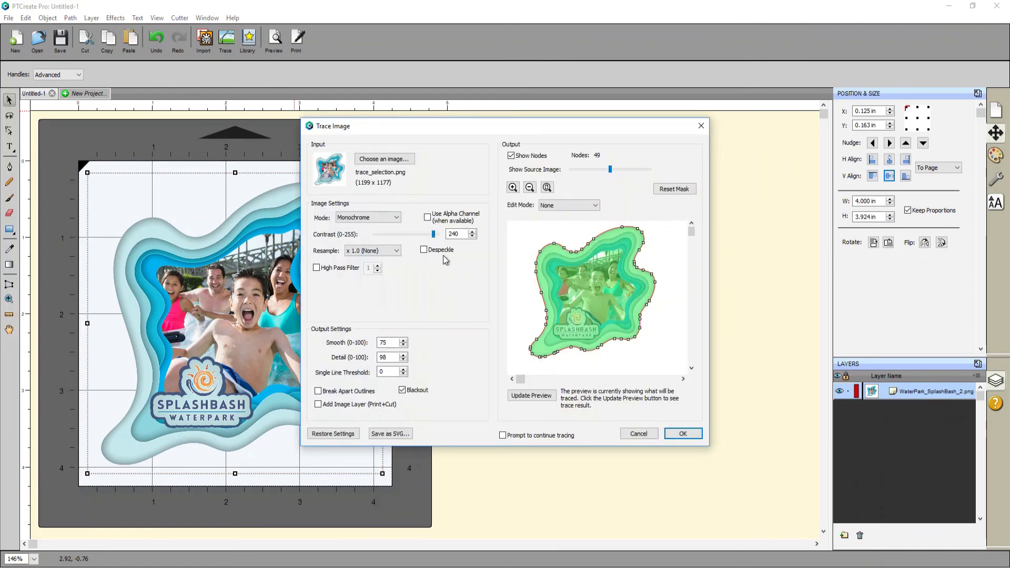
mouse_move(434, 235)
left_mouse_down()
mouse_move(402, 237)
mouse_move(435, 242)
left_mouse_up()
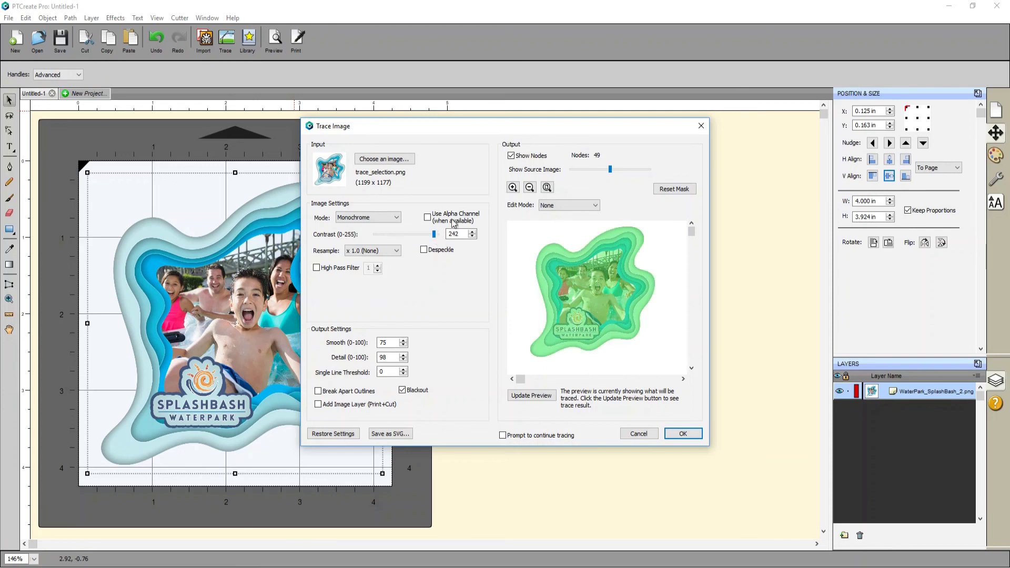
left_click(510, 156)
left_click(538, 398)
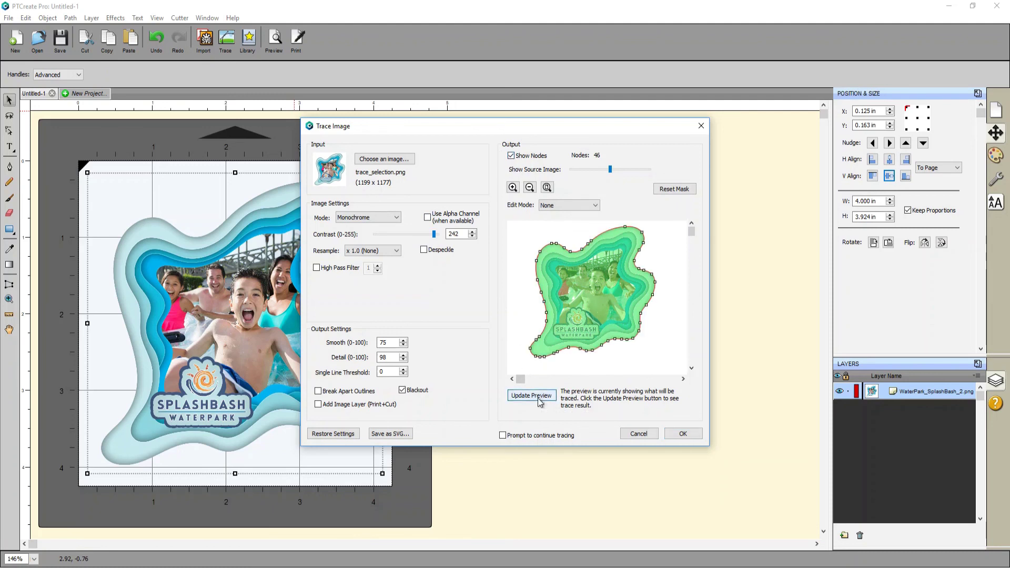
left_click(681, 434)
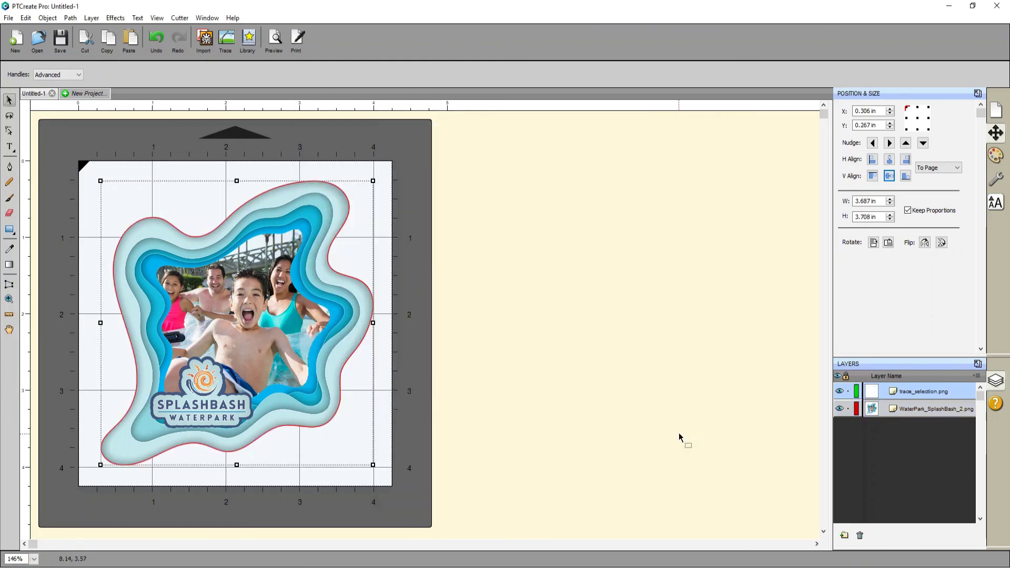
Offset the traced contour inward by 0.040 in, using the Regular type, a miter of 1.00 and Inset Offset.
left_click(72, 18)
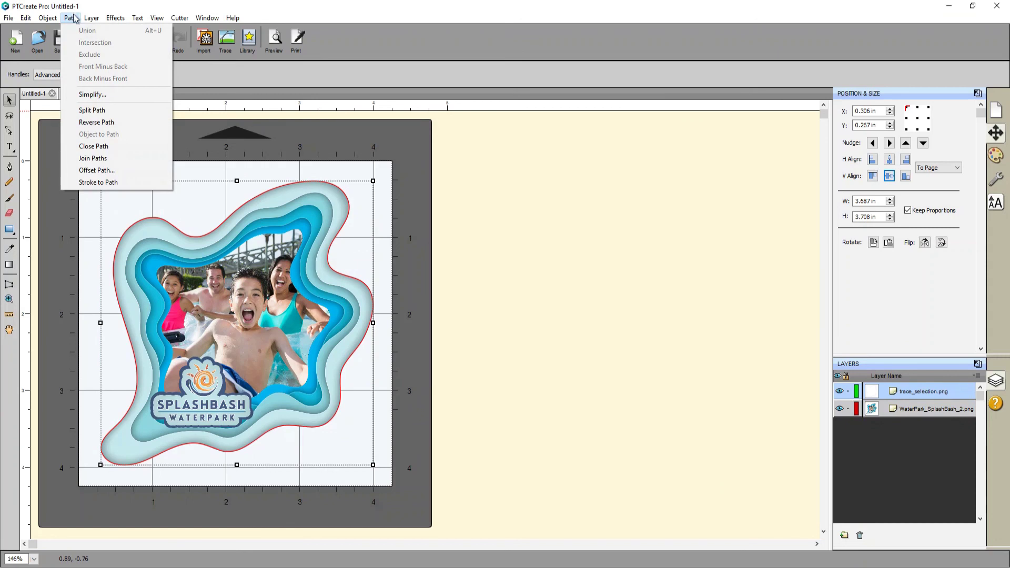
left_click(130, 172)
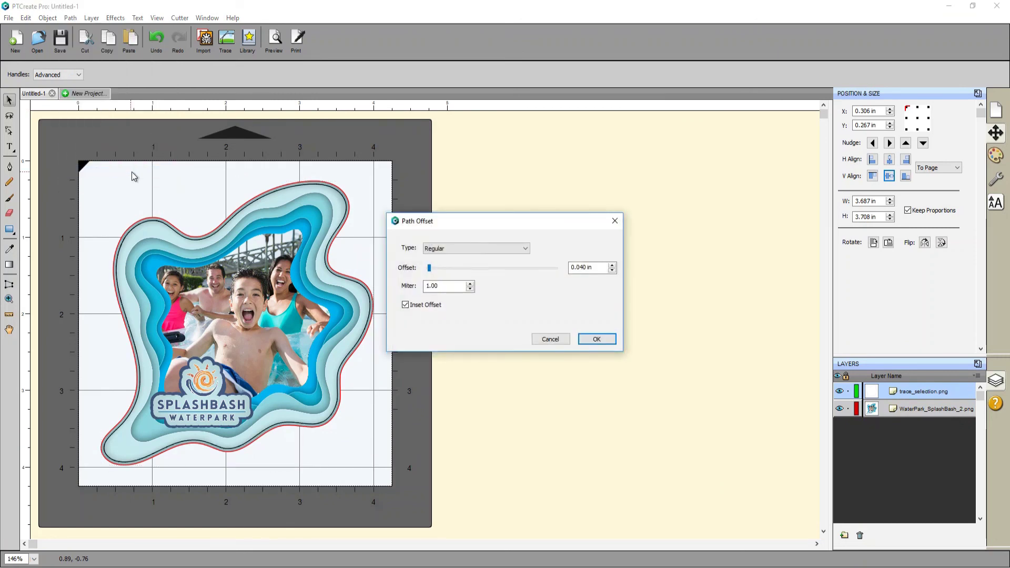
left_click(406, 304)
left_click(405, 305)
left_click(506, 268)
left_click(583, 267)
double_click(581, 267)
left_click(584, 267)
key("BackSpace")
type("4")
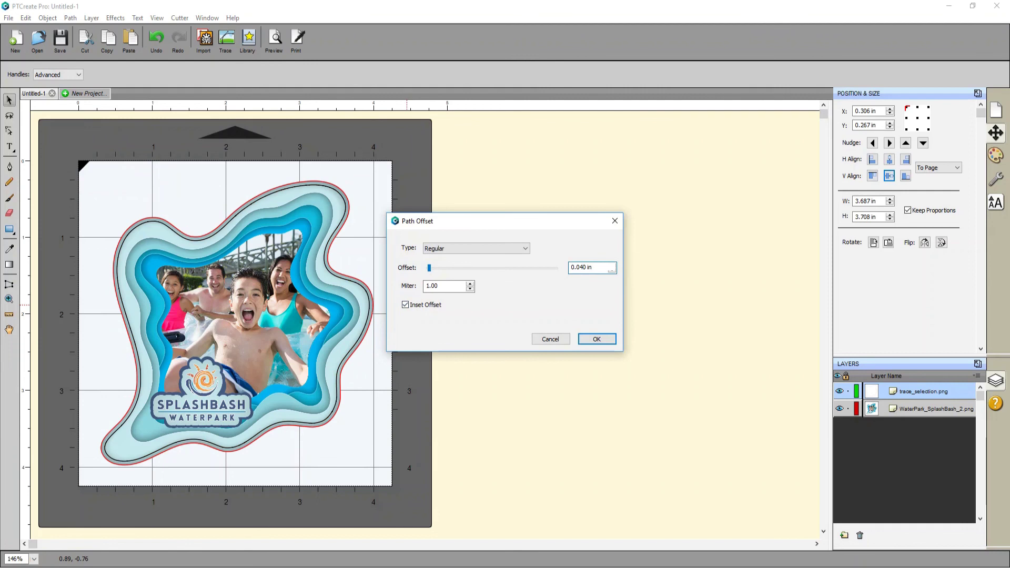
left_click(459, 285)
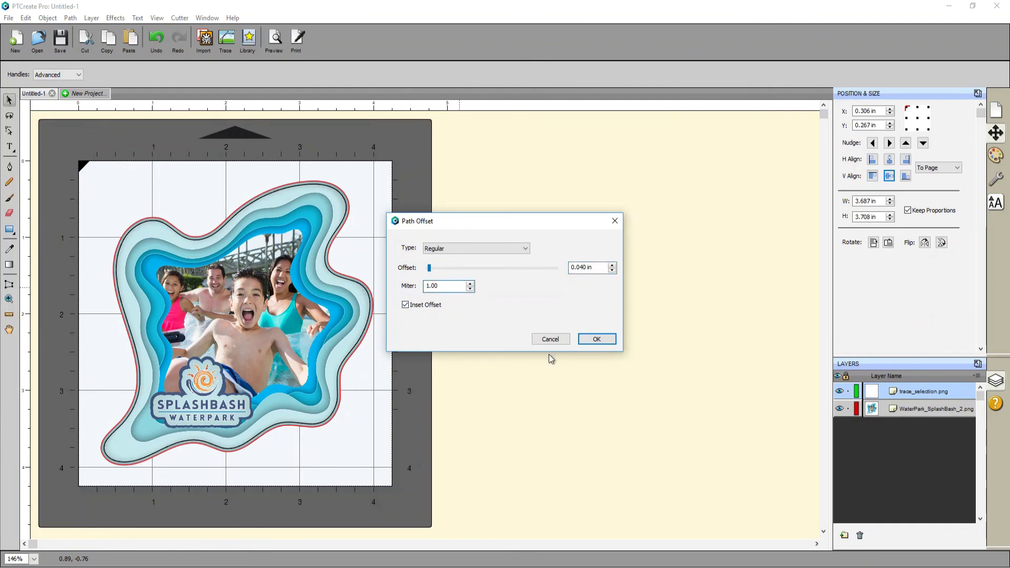
left_click(600, 335)
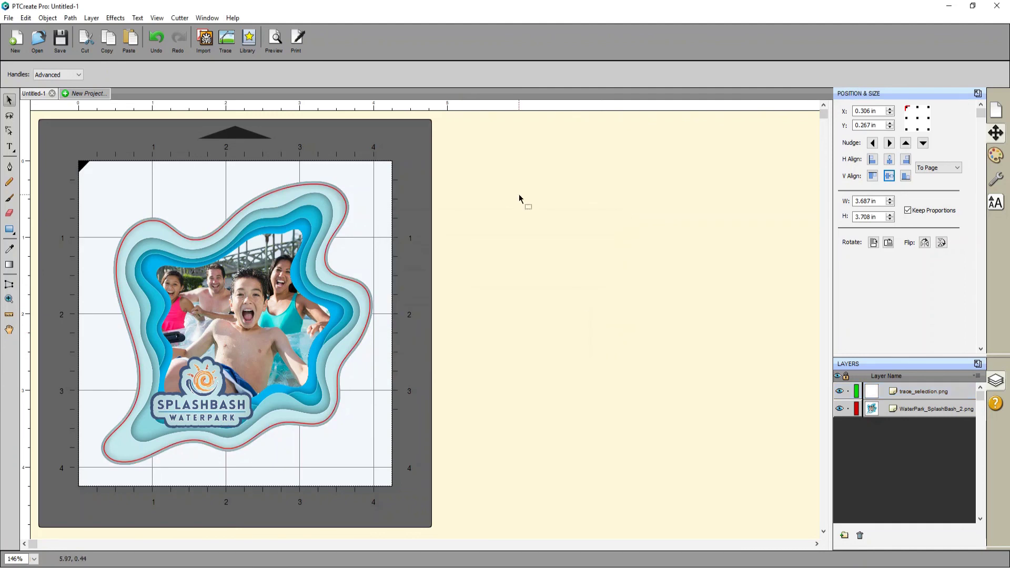
Preview the water park label's cut lines and printable artwork, and close the preview.
left_click(274, 40)
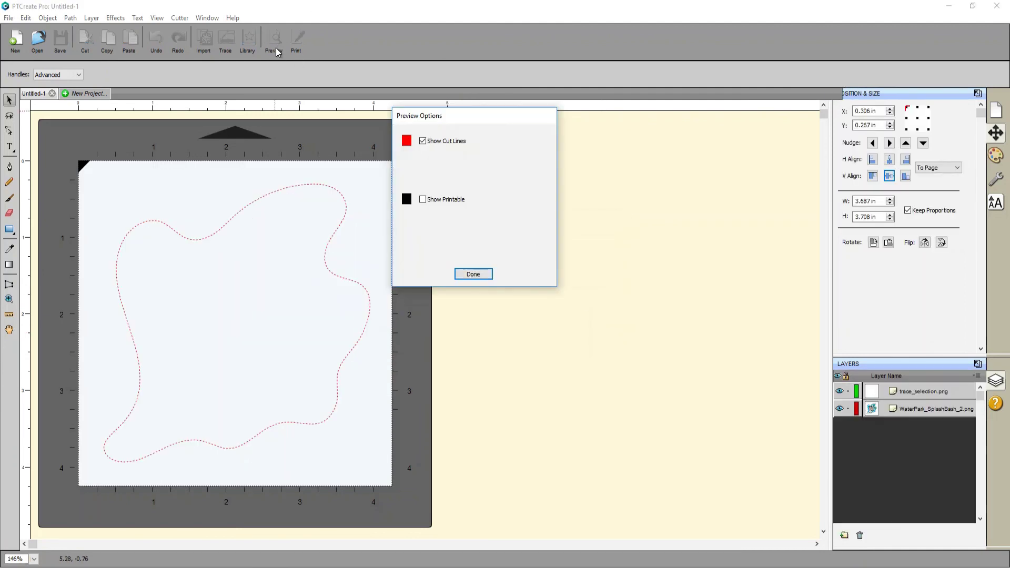
left_click(423, 200)
left_click(423, 200)
left_click(473, 275)
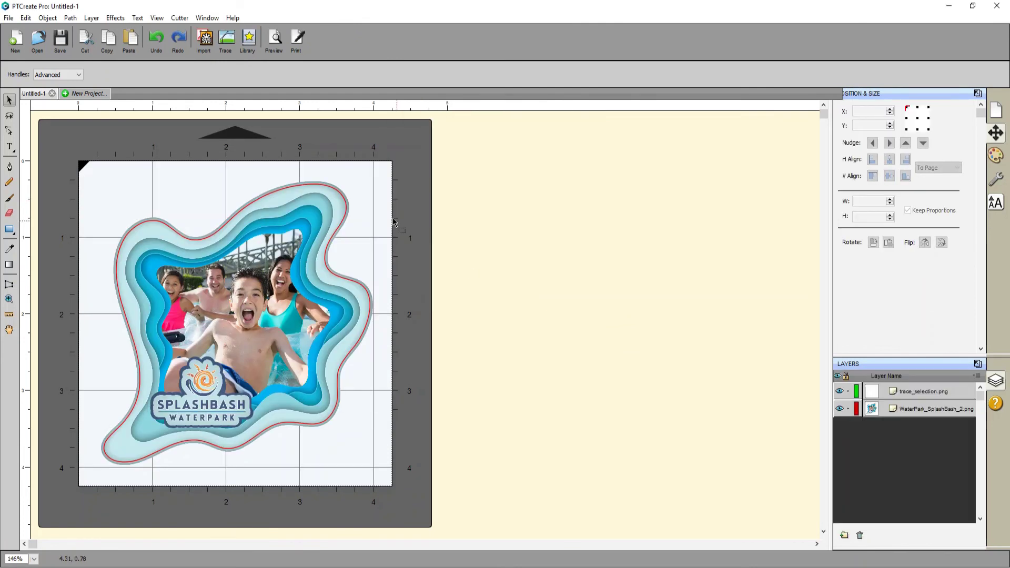
Print the water park label with the Print+Cut output mode.
left_click(9, 18)
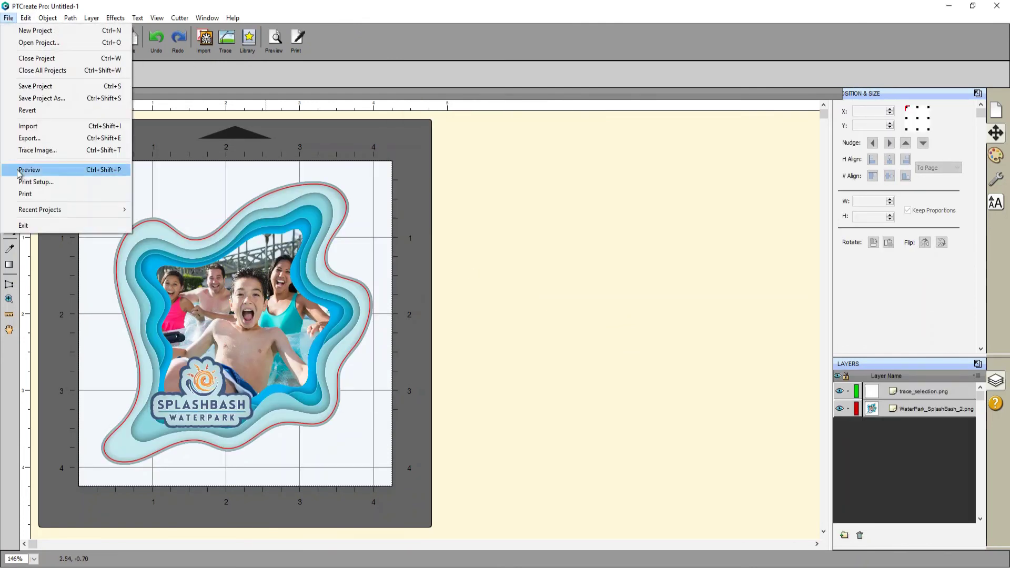
left_click(32, 193)
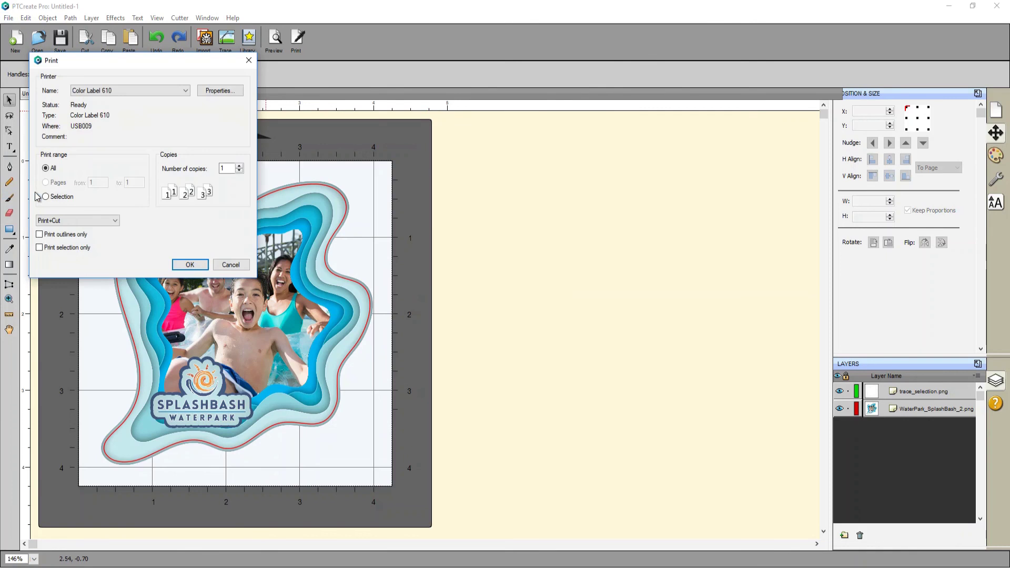
left_click(106, 220)
left_click(100, 244)
left_click(184, 268)
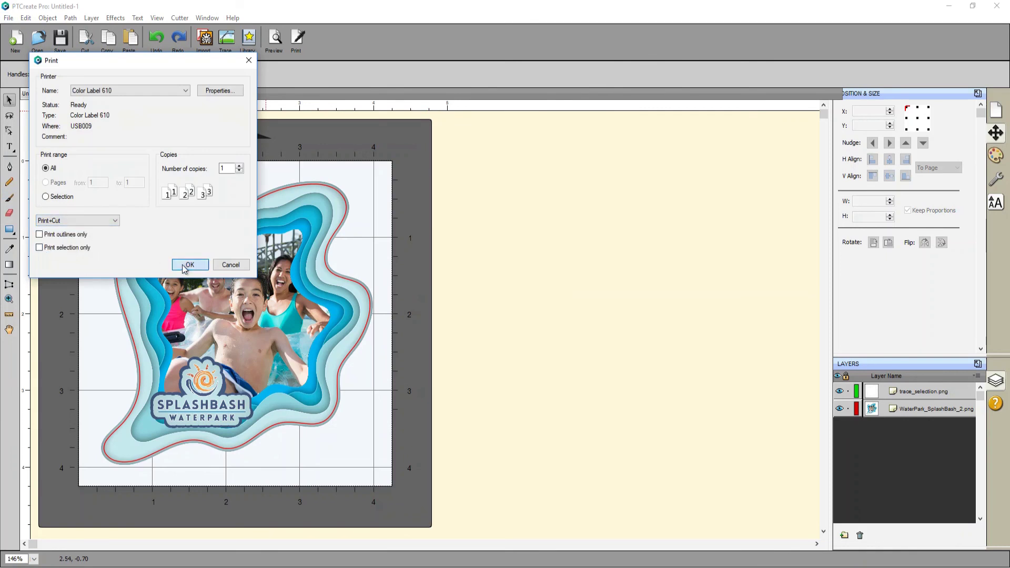